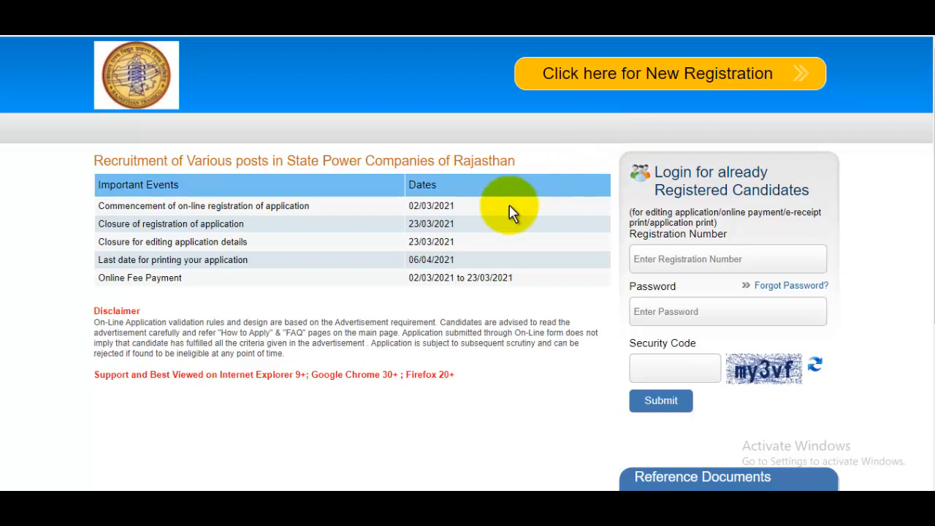
Step: Look over the recruitment portal's important dates, disclaimer, candidate login and reference documents
scroll(511, 211, "down", 1)
scroll(511, 212, "up", 1)
scroll(511, 213, "down", 1)
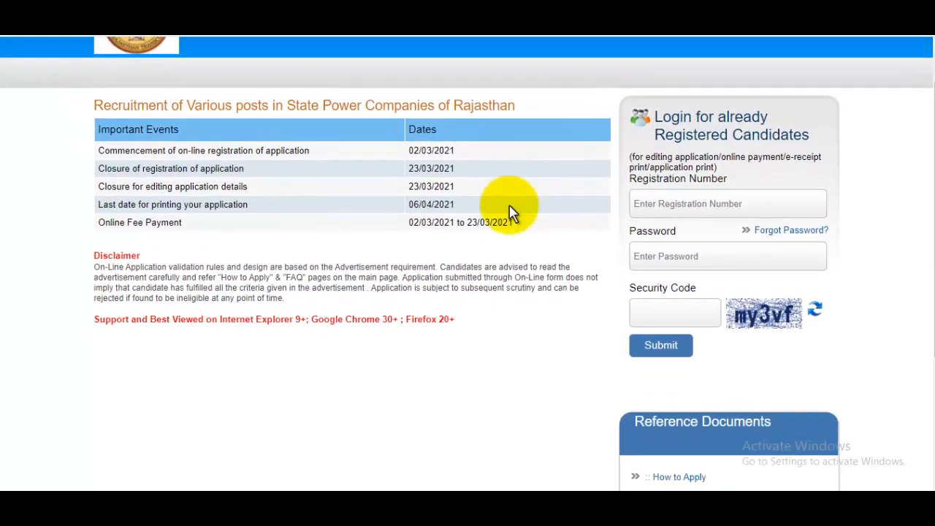
scroll(511, 214, "down", 3)
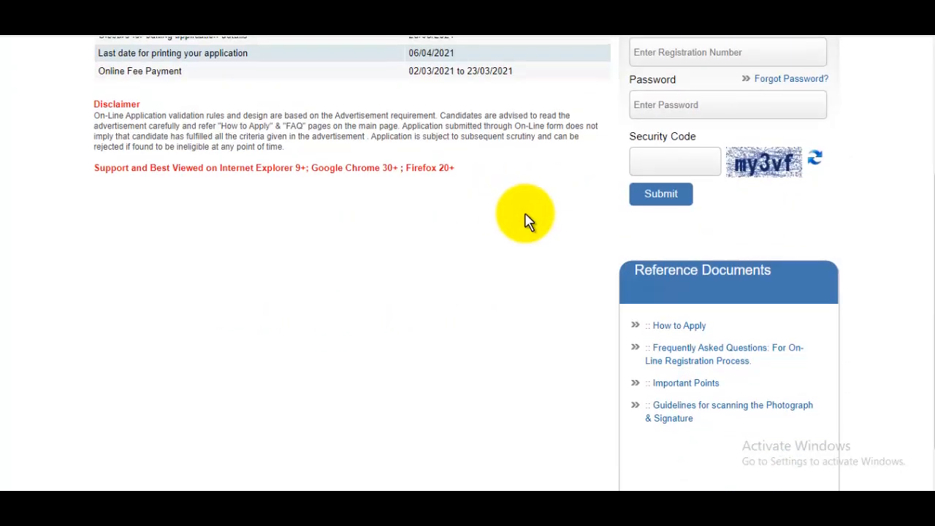
scroll(525, 223, "up", 4)
scroll(519, 252, "down", 5)
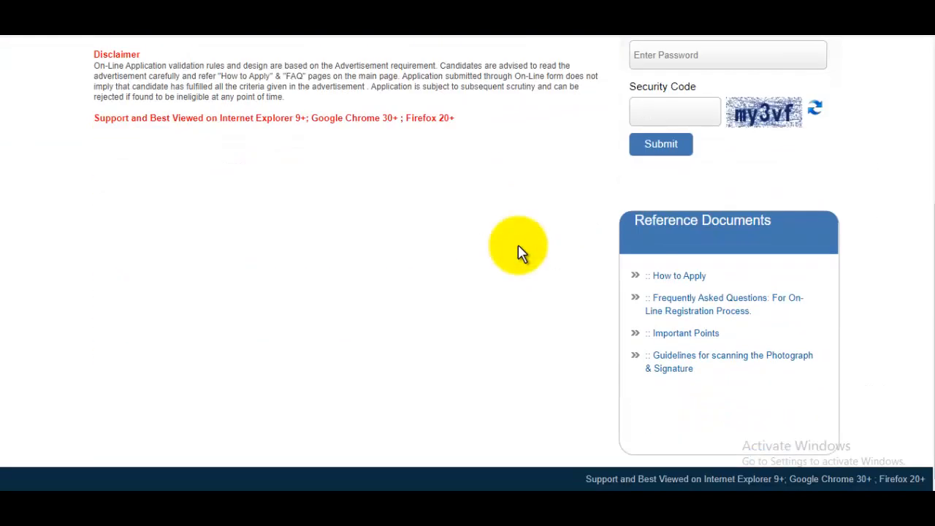
scroll(520, 253, "up", 5)
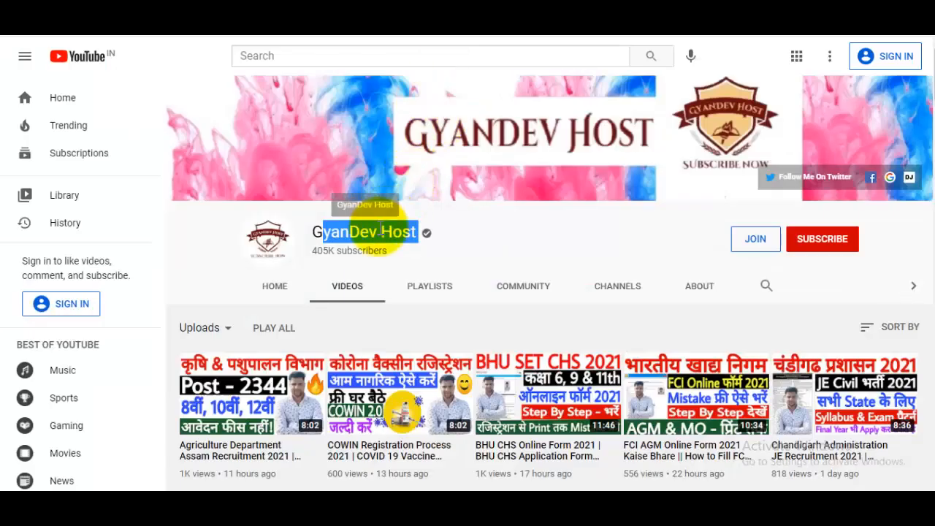
left_click(449, 234)
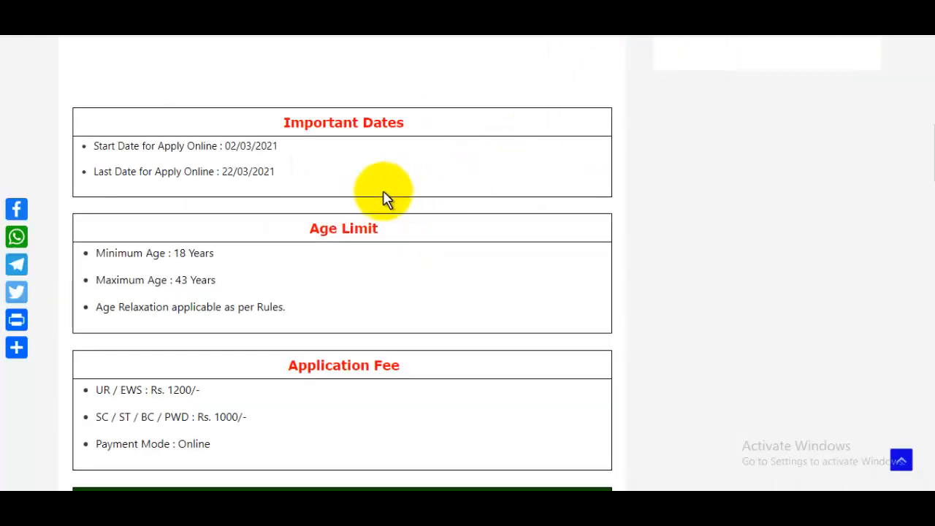
Step: Review the application dates, age limits, application fees and post-wise vacancies in the RVPN recruitment article
left_click_drag(231, 146, 308, 152)
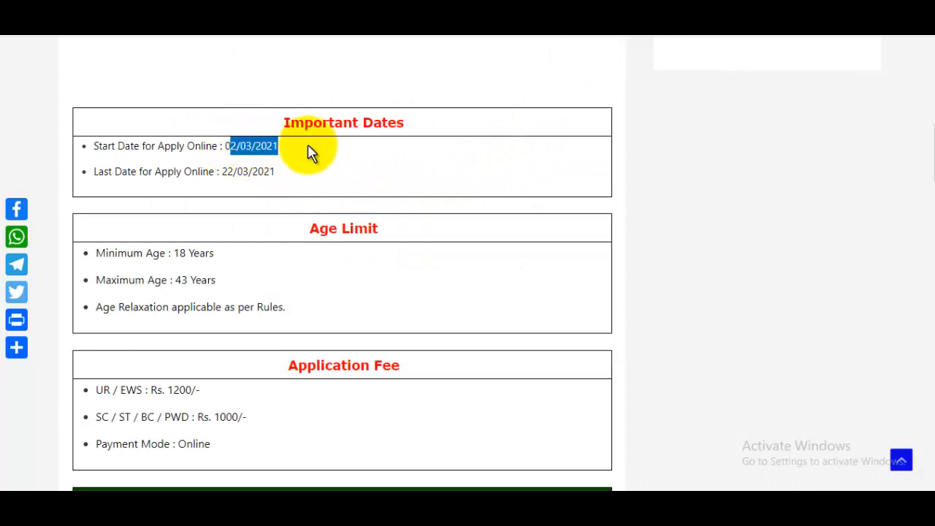
left_click_drag(221, 171, 288, 183)
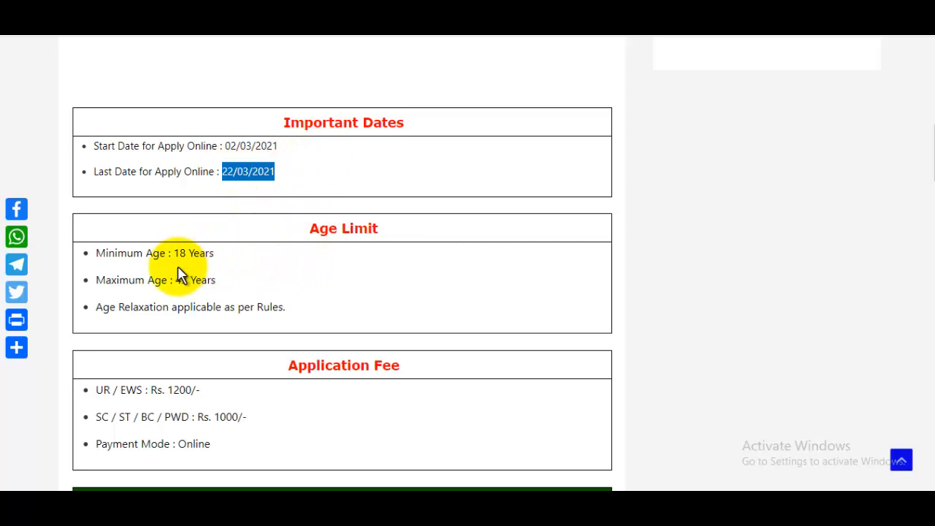
left_click_drag(176, 279, 94, 281)
scroll(365, 306, "down", 2)
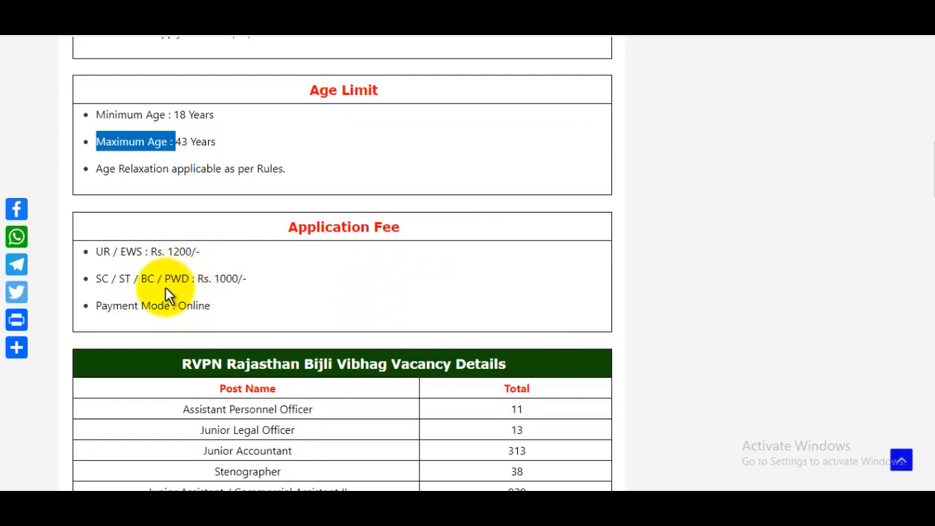
left_click_drag(225, 290, 422, 283)
scroll(422, 284, "down", 2)
left_click_drag(212, 291, 372, 317)
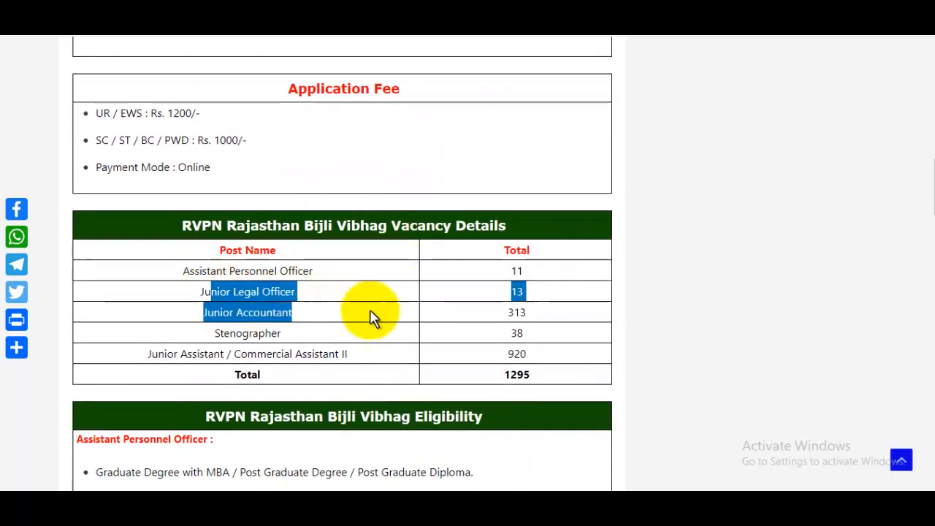
left_click(447, 336)
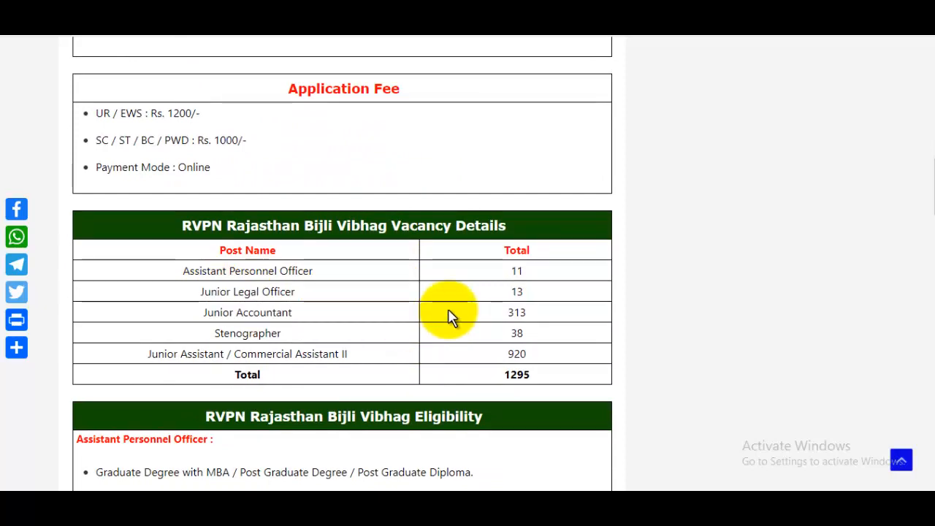
Step: Examine the eligibility requirements for each post in the RVPN recruitment article
scroll(447, 314, "down", 2)
scroll(438, 317, "down", 3)
scroll(387, 274, "down", 1)
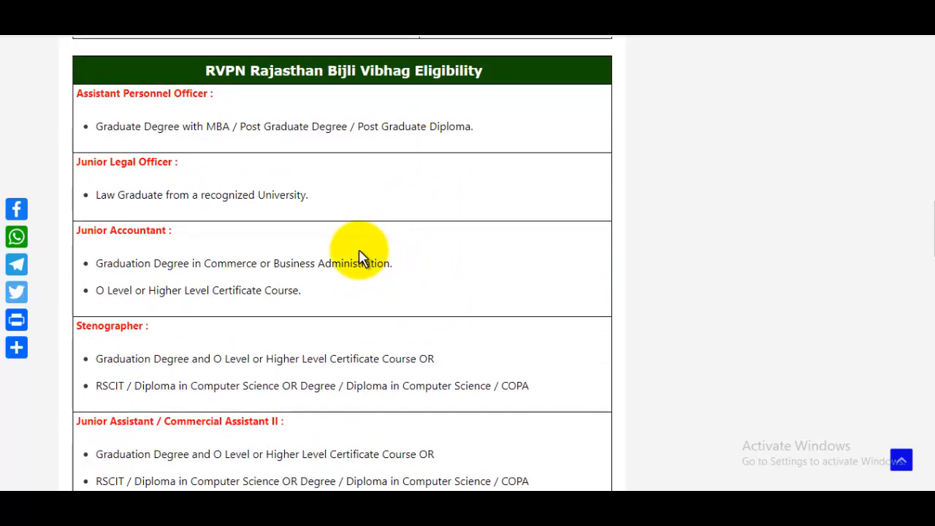
scroll(359, 257, "down", 2)
scroll(372, 252, "up", 1)
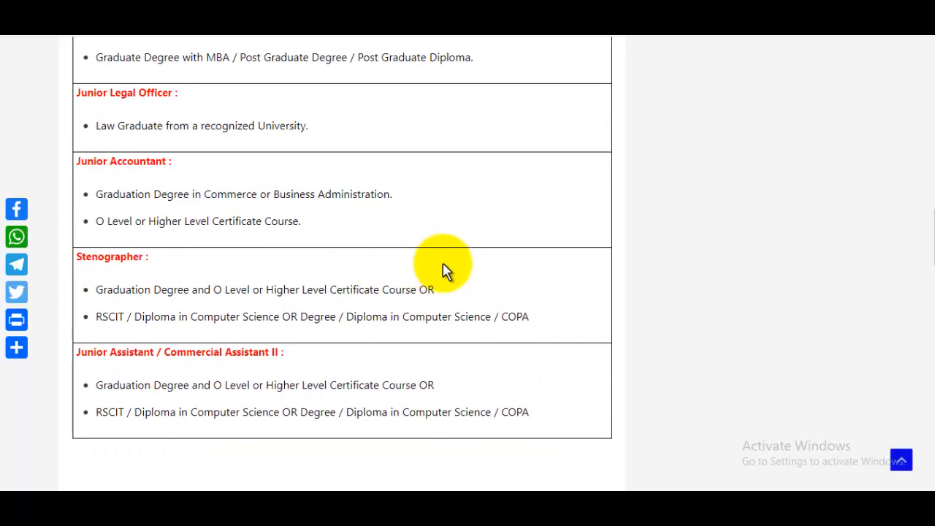
scroll(491, 271, "up", 2)
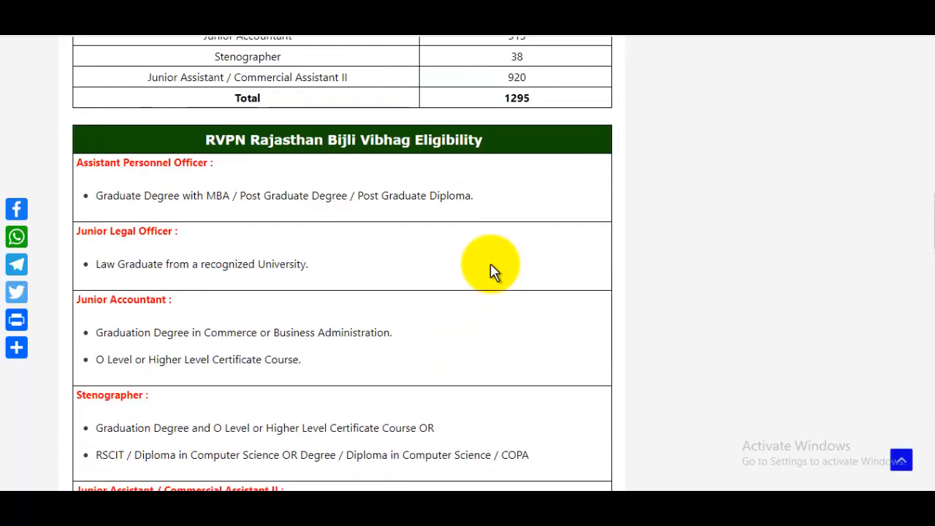
scroll(492, 271, "up", 2)
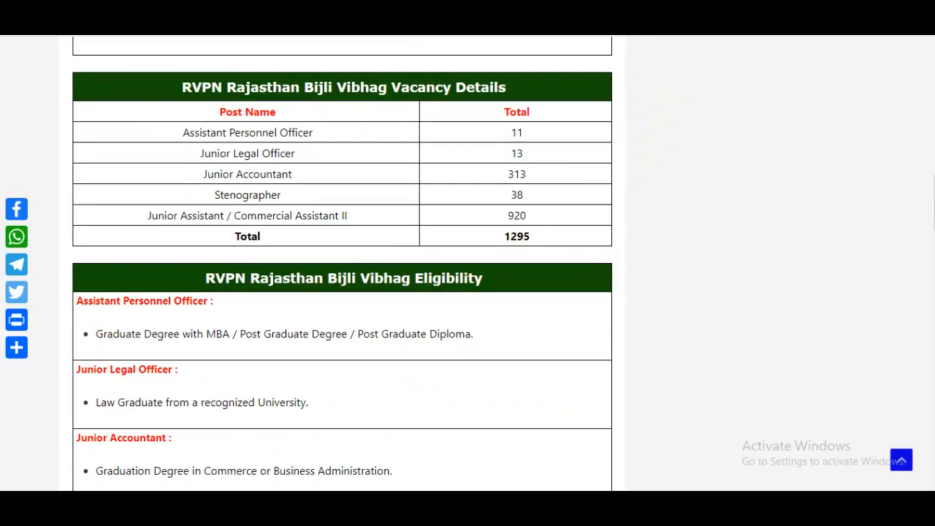
Step: Return to the State Power Companies recruitment portal and open the new registration form
left_click(752, 11)
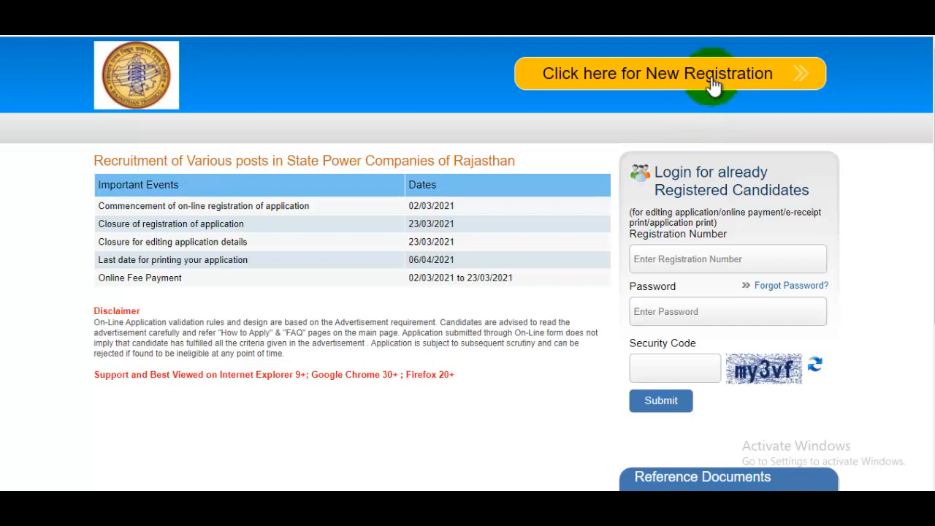
left_click(666, 80)
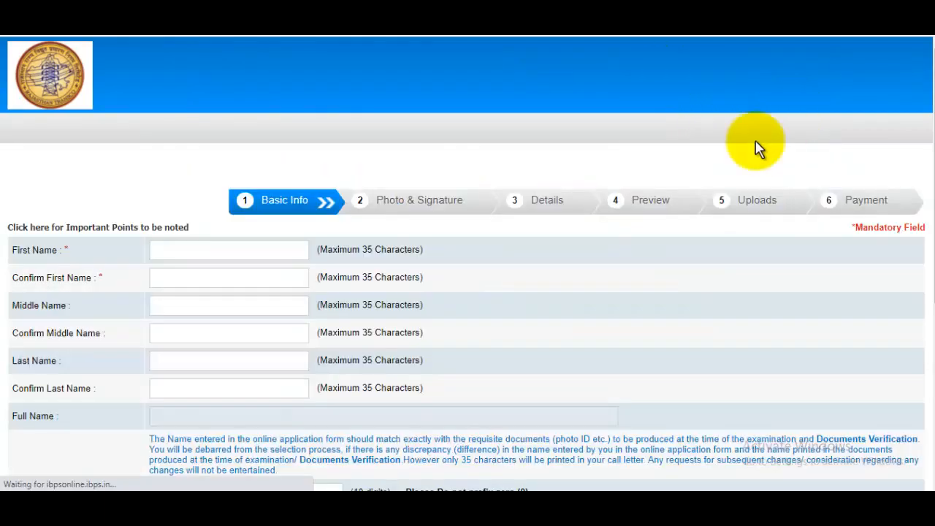
scroll(504, 253, "down", 3)
scroll(502, 251, "up", 3)
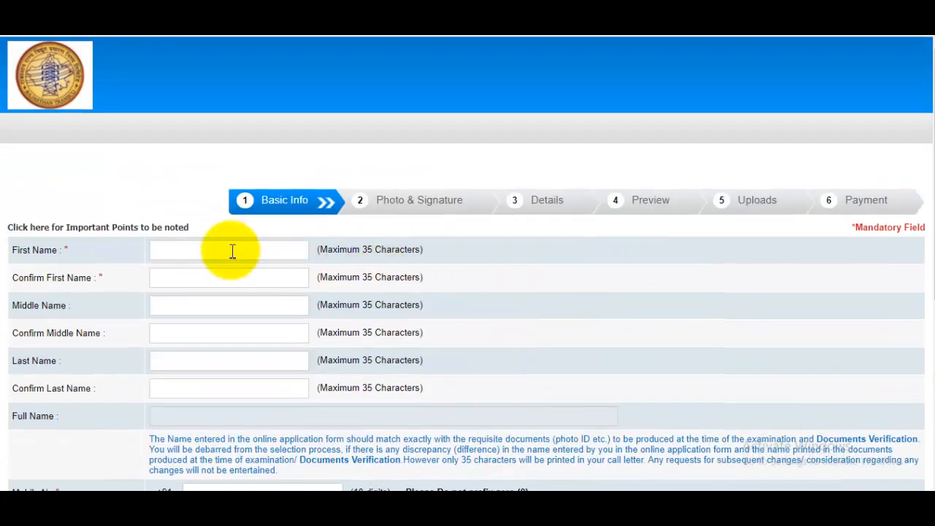
Step: Enter and confirm the candidate's first name and last name, leaving the middle name blank
left_click(232, 248)
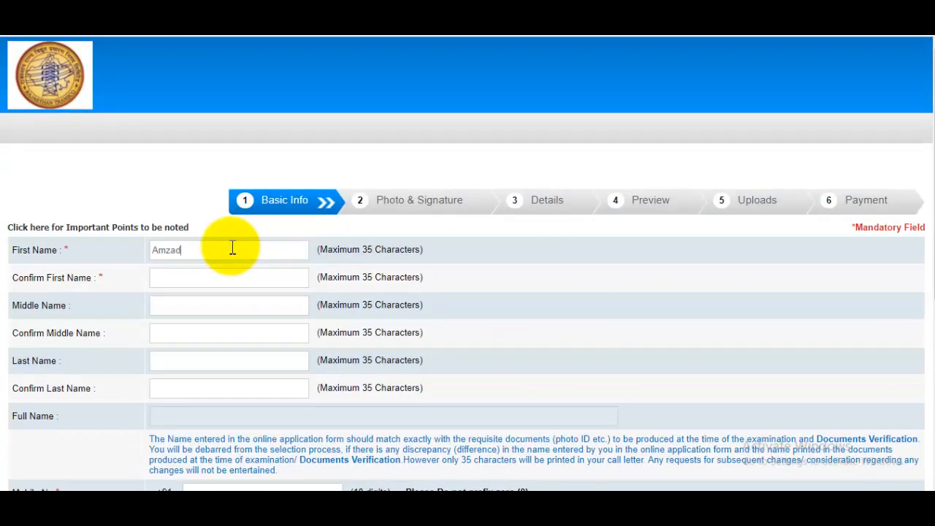
left_click(209, 282)
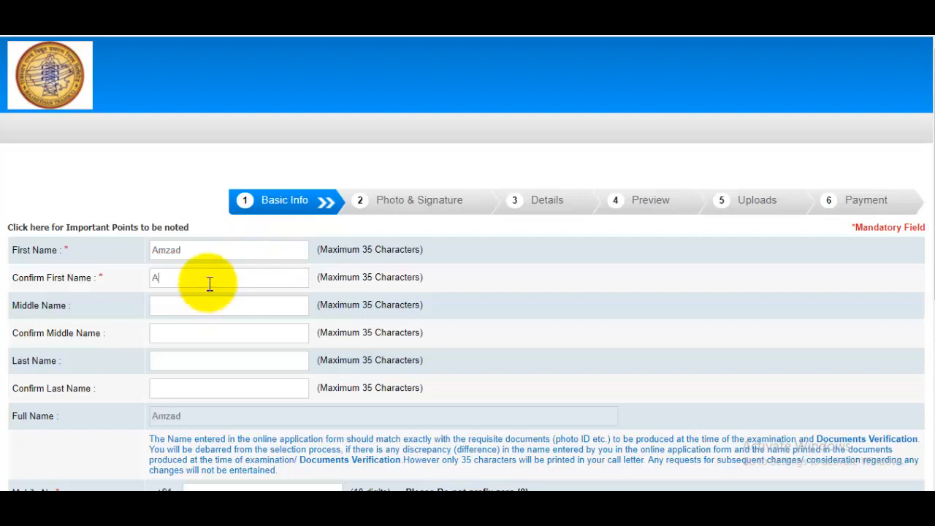
left_click(203, 301)
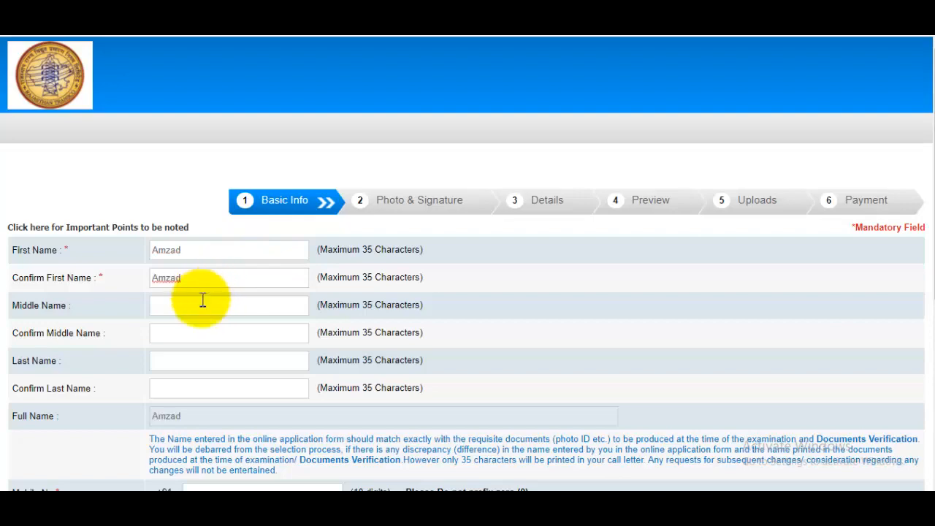
scroll(203, 301, "down", 2)
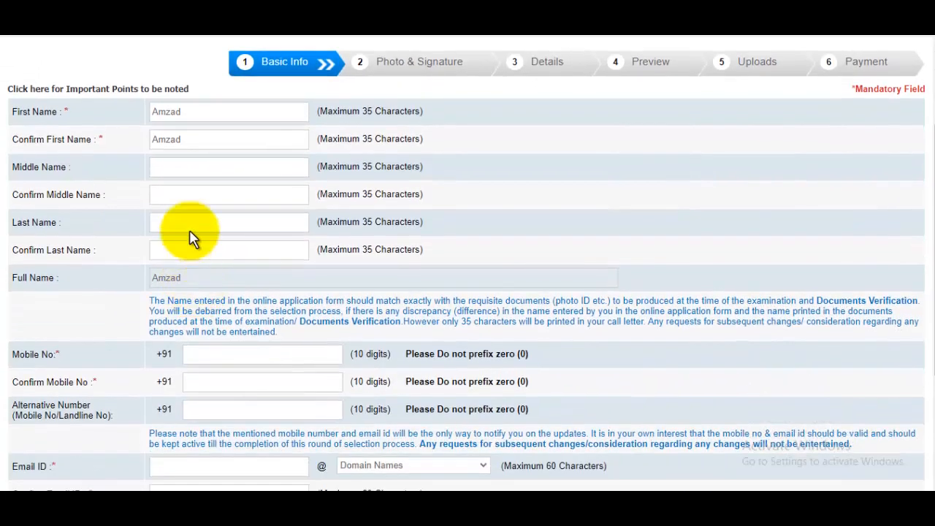
left_click(191, 221)
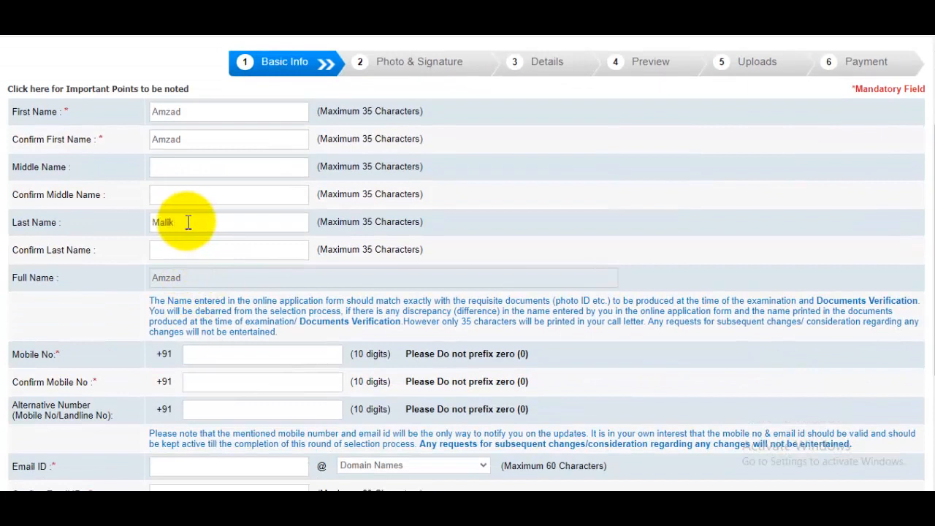
left_click(189, 255)
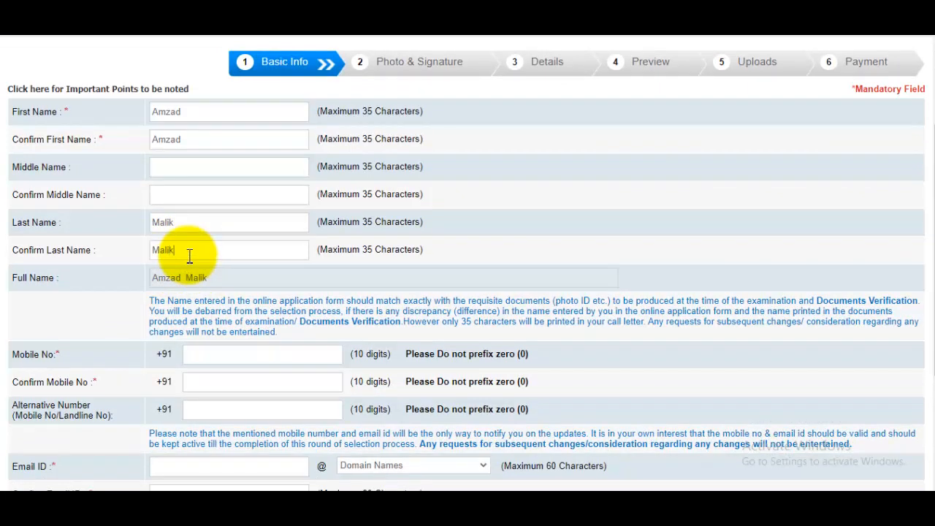
Step: Enter the candidate's e-mail ID with the gmail.com domain and fill in the matching confirmation e-mail
scroll(189, 255, "down", 2)
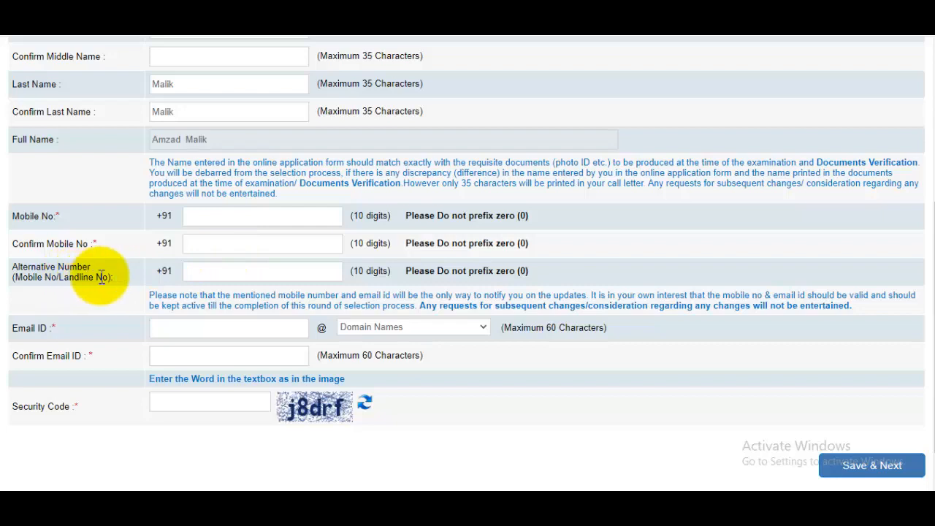
left_click(226, 272)
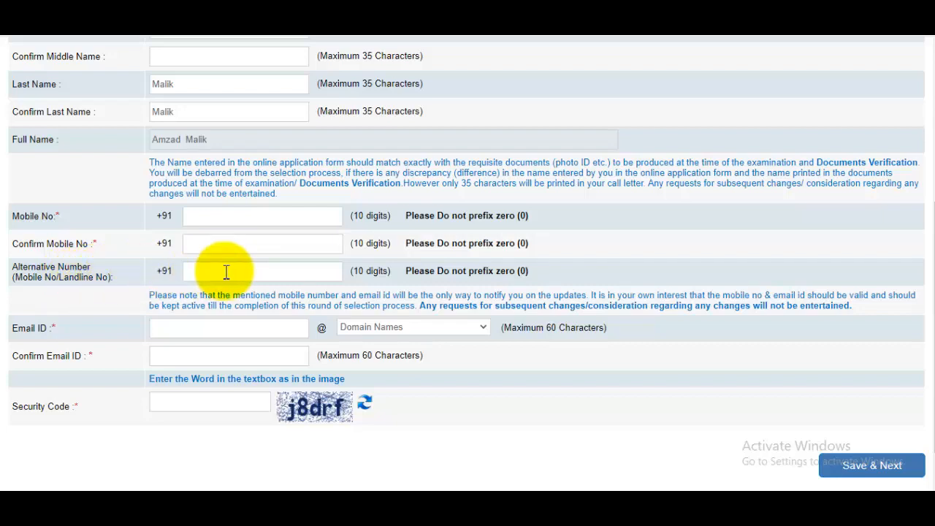
left_click(193, 322)
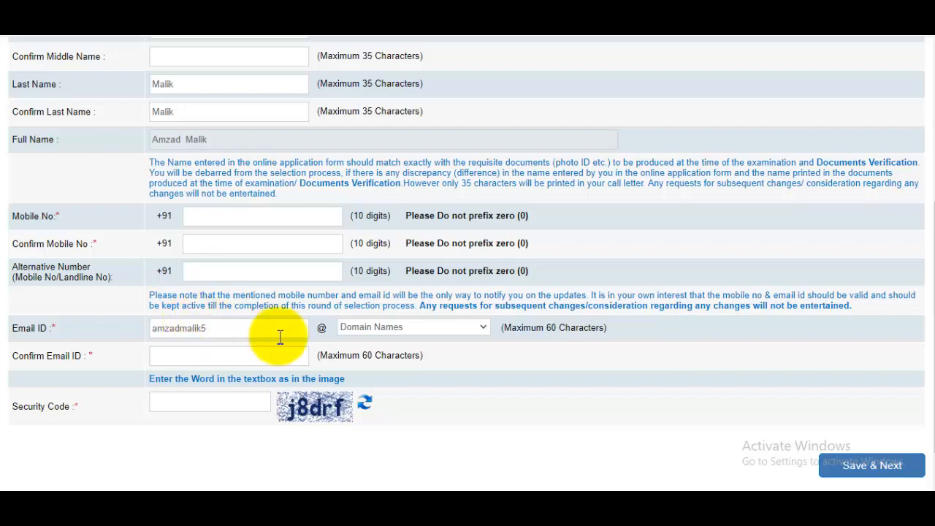
left_click(361, 328)
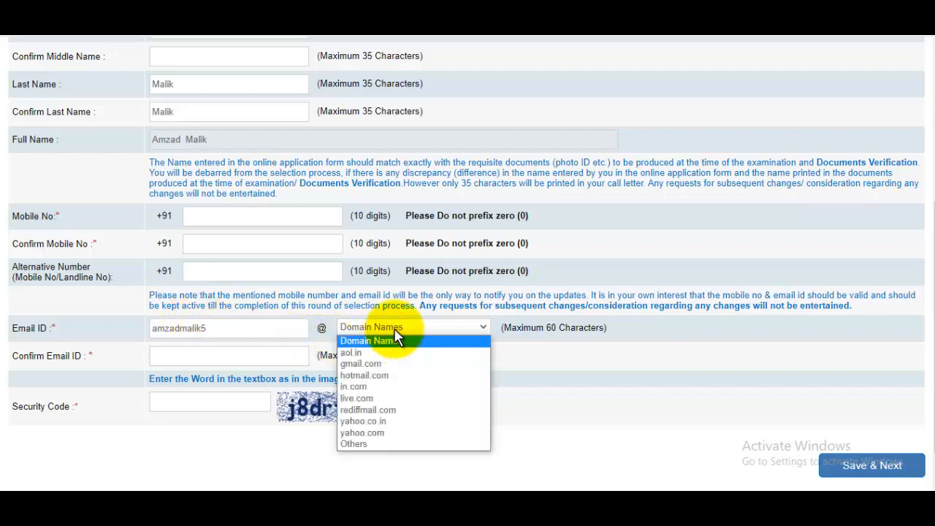
left_click(362, 363)
left_click(240, 357)
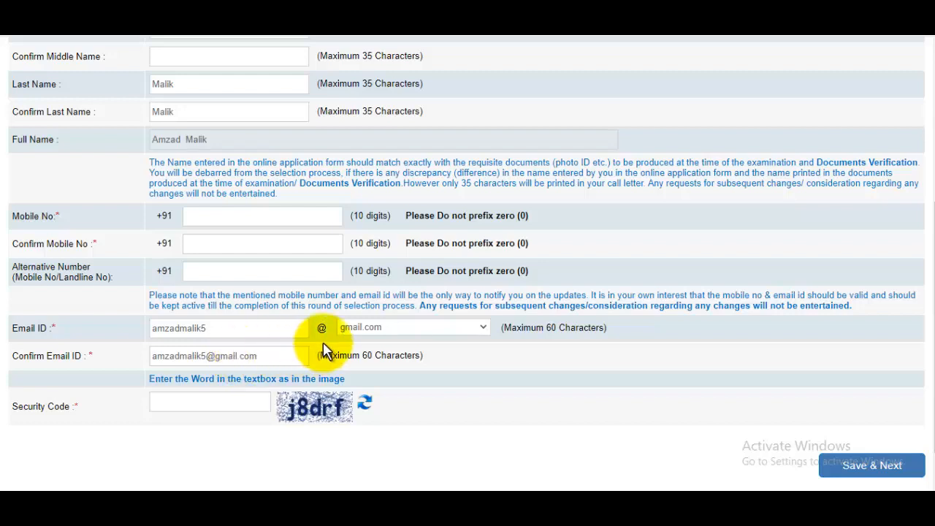
Step: Fill in the security code, recheck the basic information, and save it to proceed to Photo & Signature
left_click(227, 409)
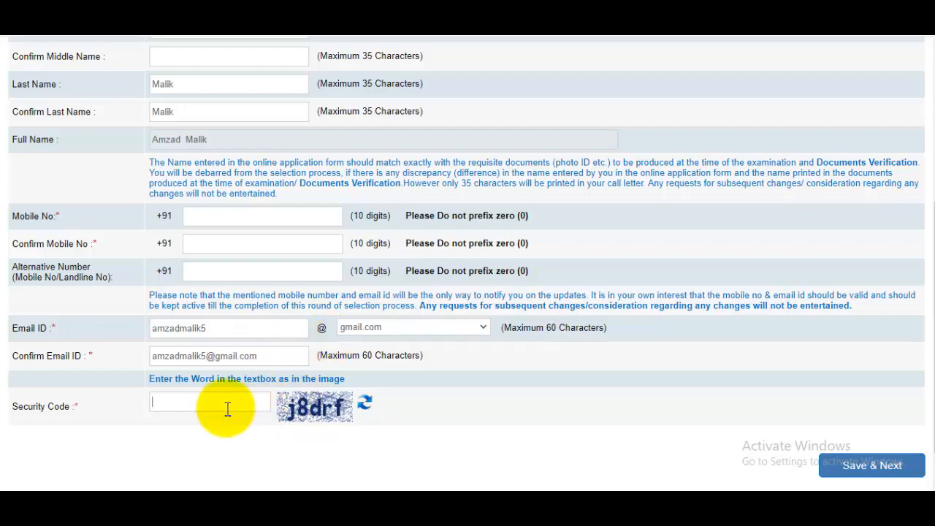
scroll(277, 371, "up", 5)
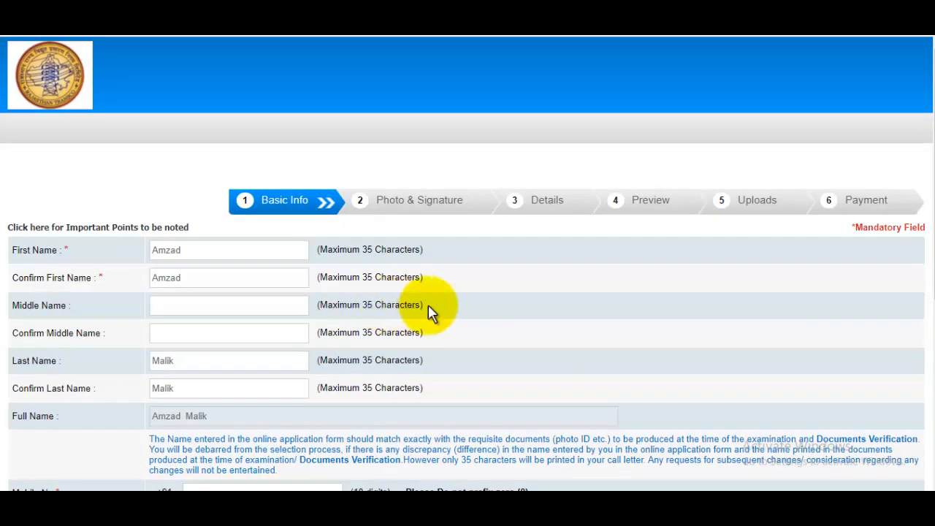
scroll(431, 310, "down", 2)
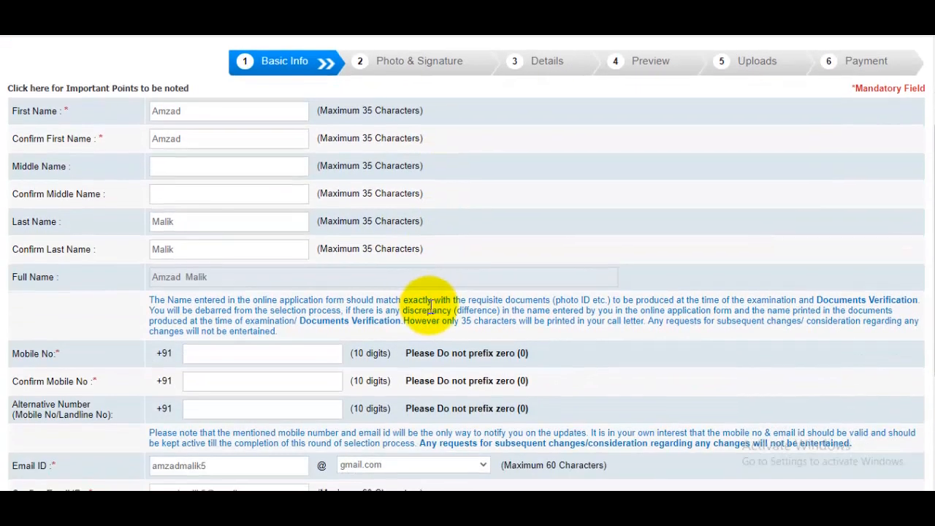
scroll(429, 307, "down", 2)
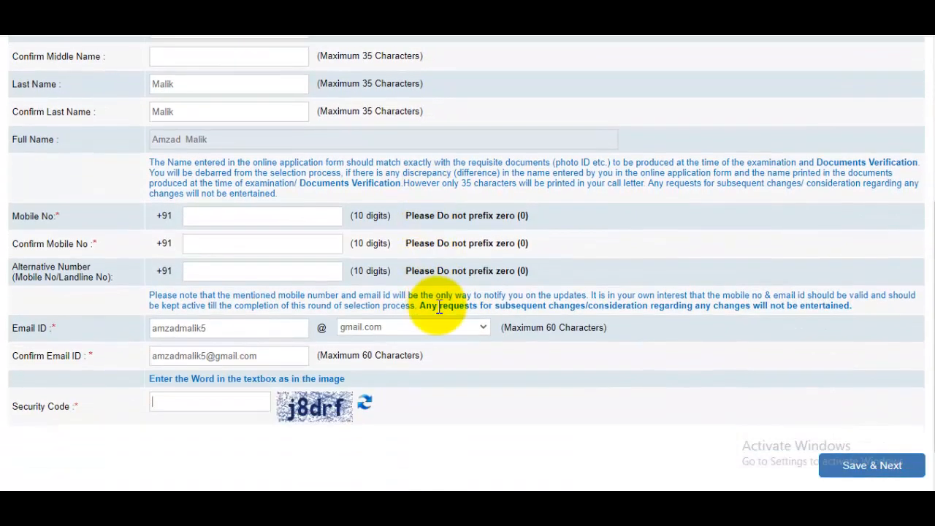
left_click(888, 474)
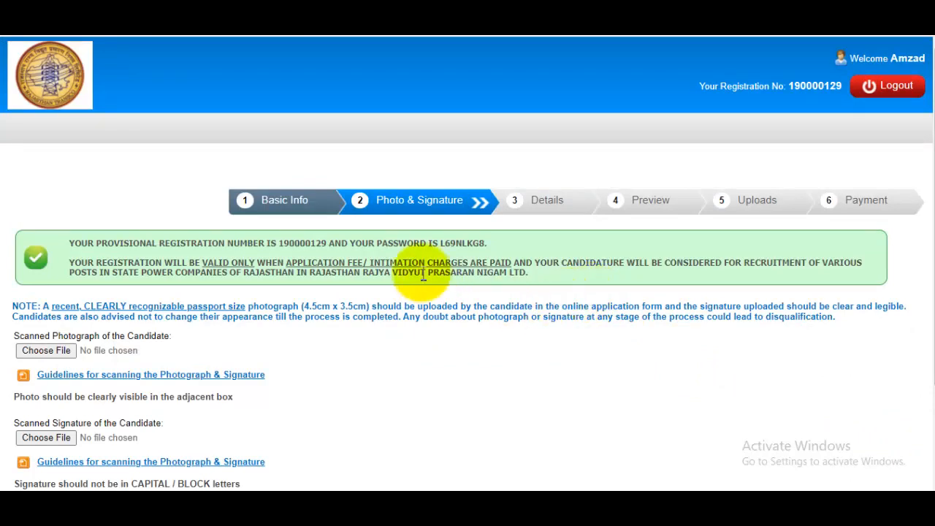
Step: Highlight the issued provisional registration number and password, and open the photograph and signature scanning guidelines
left_click_drag(280, 243, 484, 248)
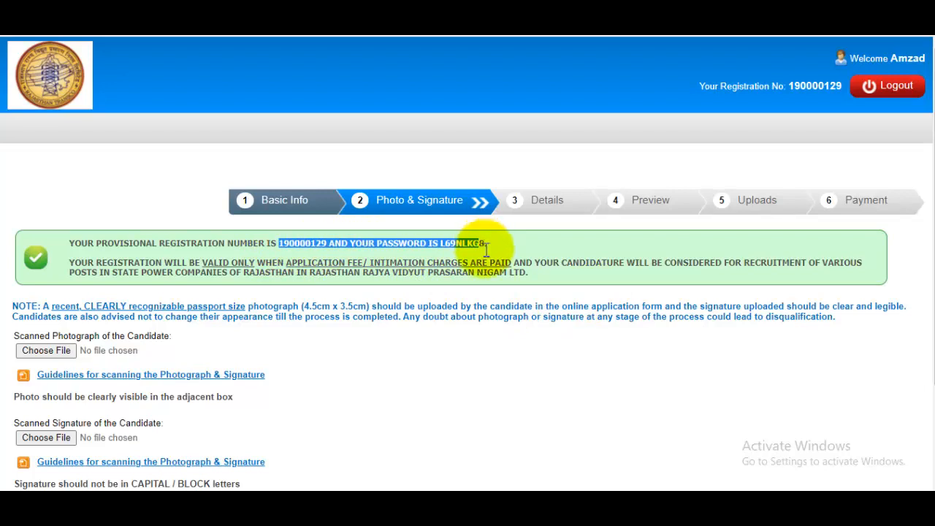
scroll(490, 253, "down", 1)
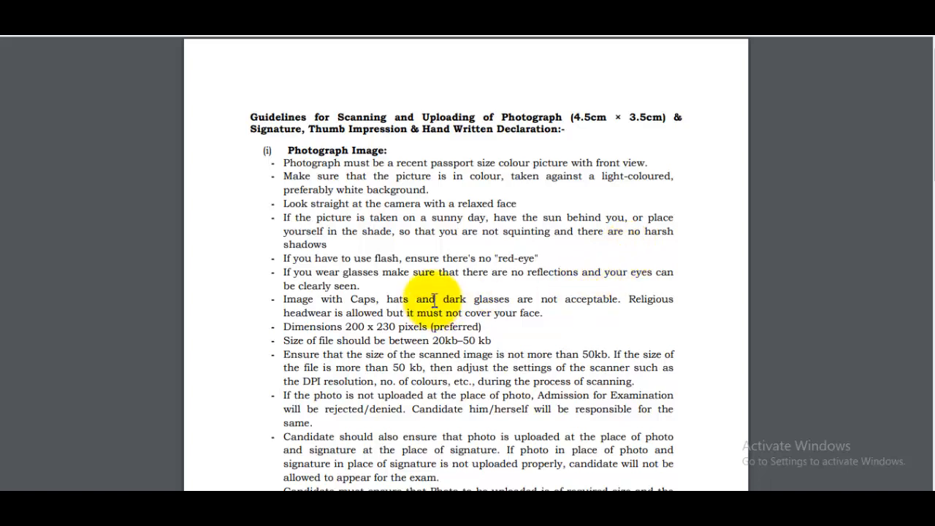
Step: Review the size and dimension requirements for the photograph, signature and declaration, highlight the signature file size, and return to the application form
left_click_drag(344, 326, 503, 340)
scroll(504, 339, "down", 5)
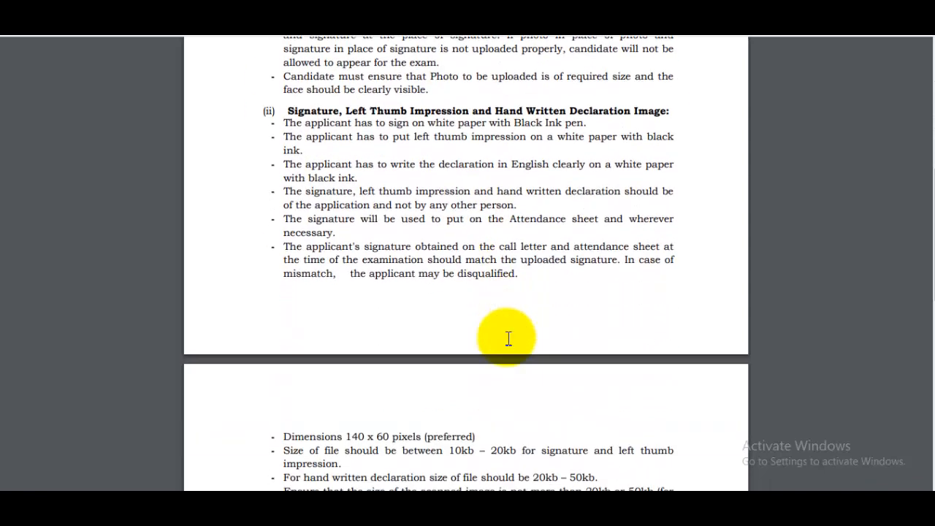
scroll(508, 338, "down", 3)
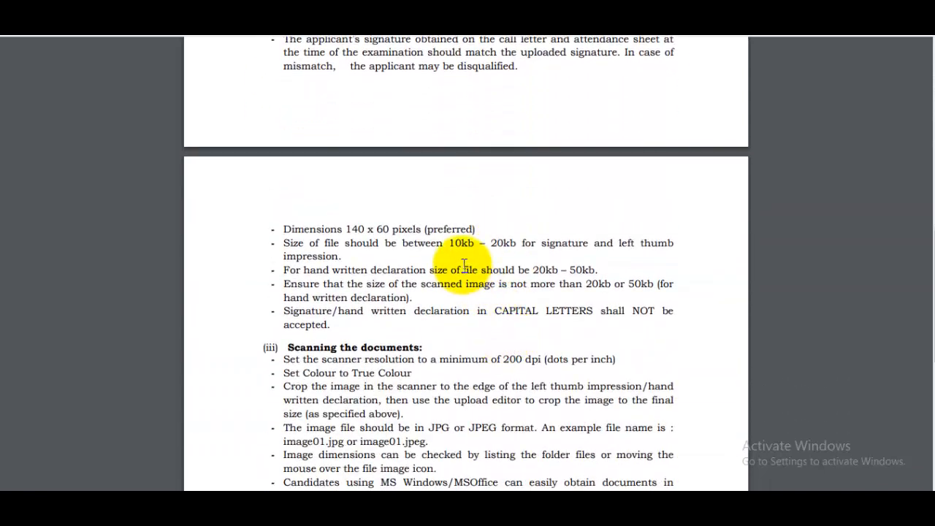
left_click_drag(449, 244, 525, 242)
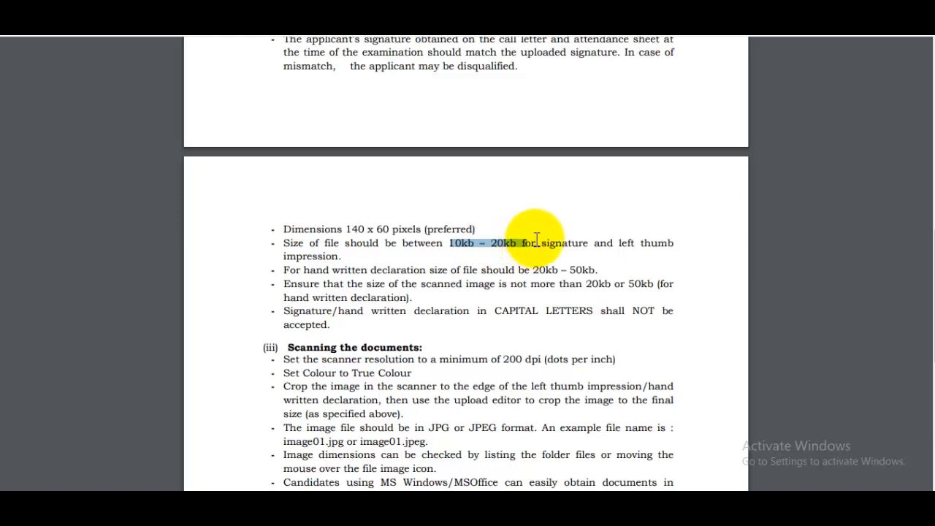
left_click(599, 15)
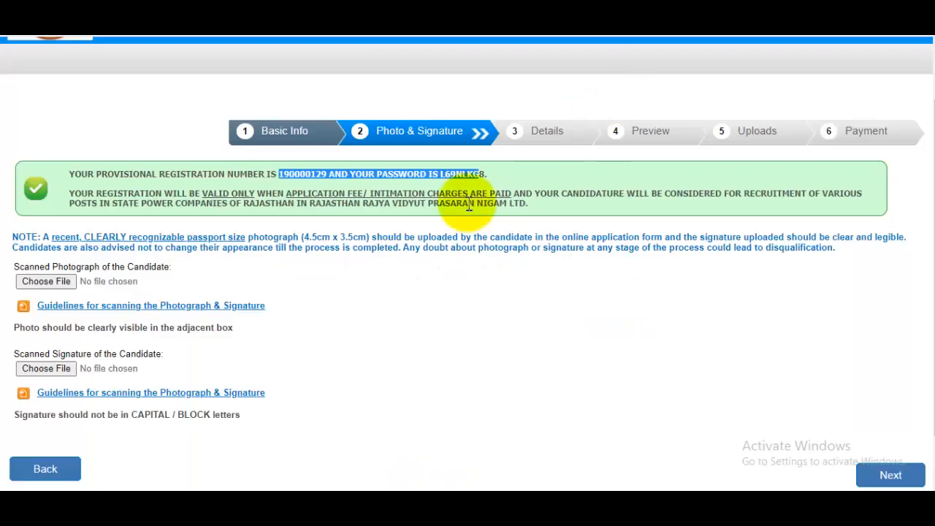
Step: Upload the candidate's passport photo from the Pictures folder as the scanned photograph
left_click(50, 281)
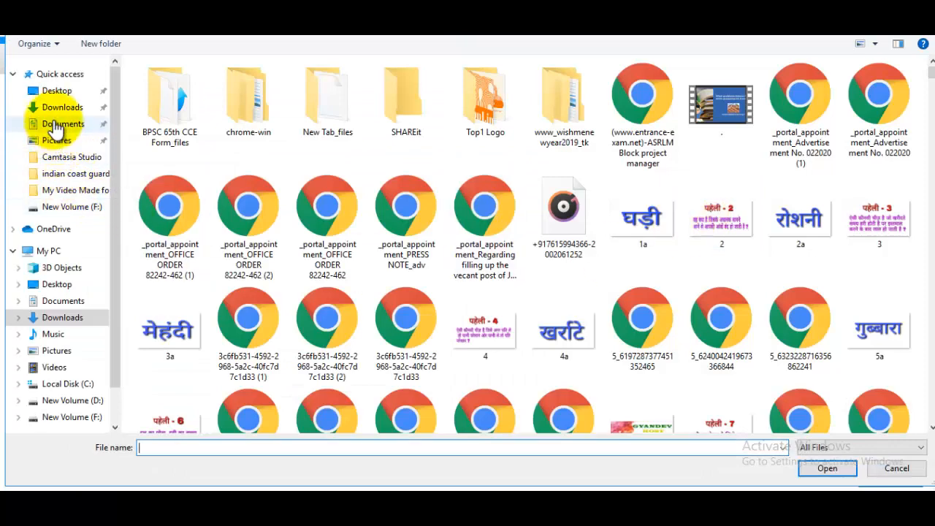
left_click(59, 141)
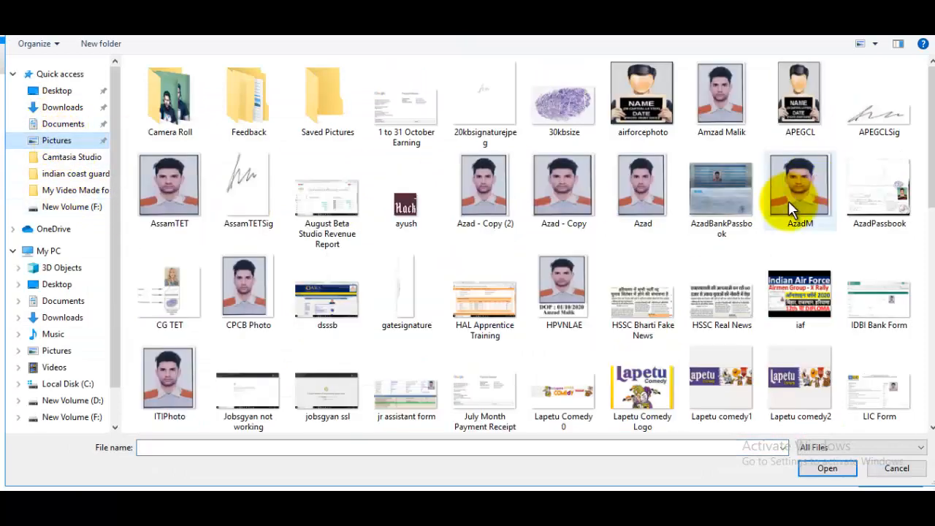
left_click(791, 200)
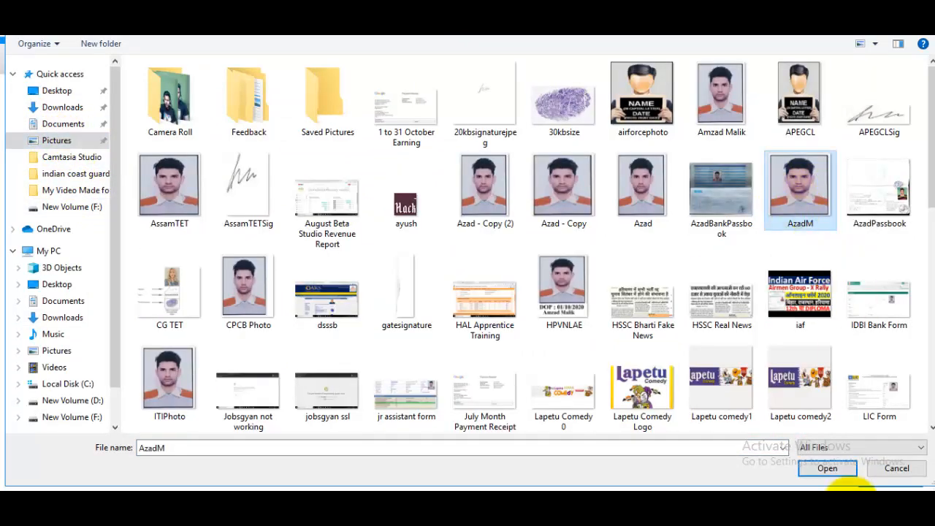
left_click(828, 468)
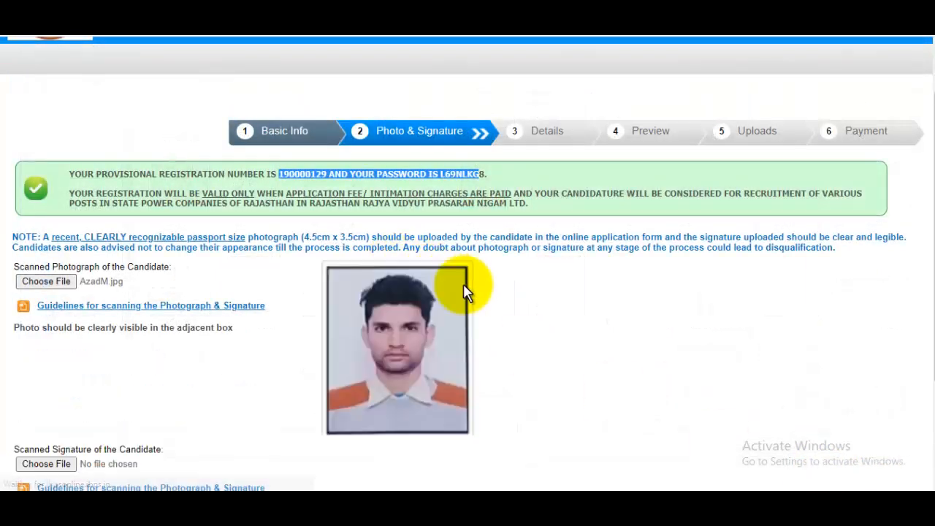
Step: Upload signaturerandom from the Pictures folder as the scanned signature, check both images, and proceed to the Details stage
scroll(463, 288, "down", 2)
left_click(45, 306)
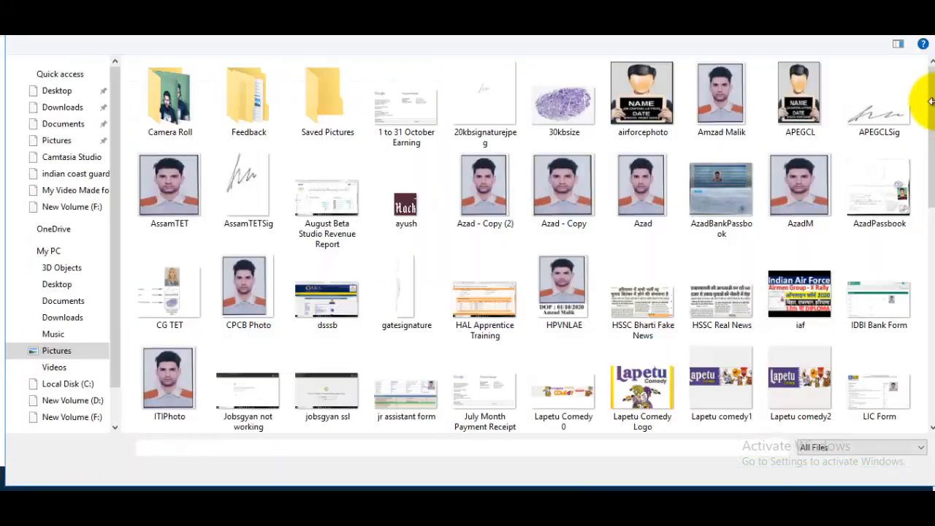
left_click_drag(931, 89, 913, 314)
left_click(248, 293)
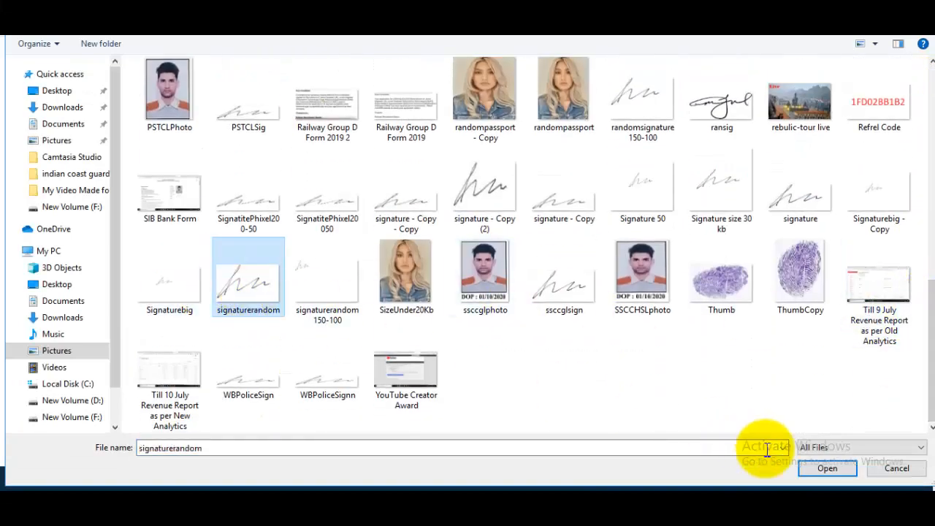
left_click(825, 468)
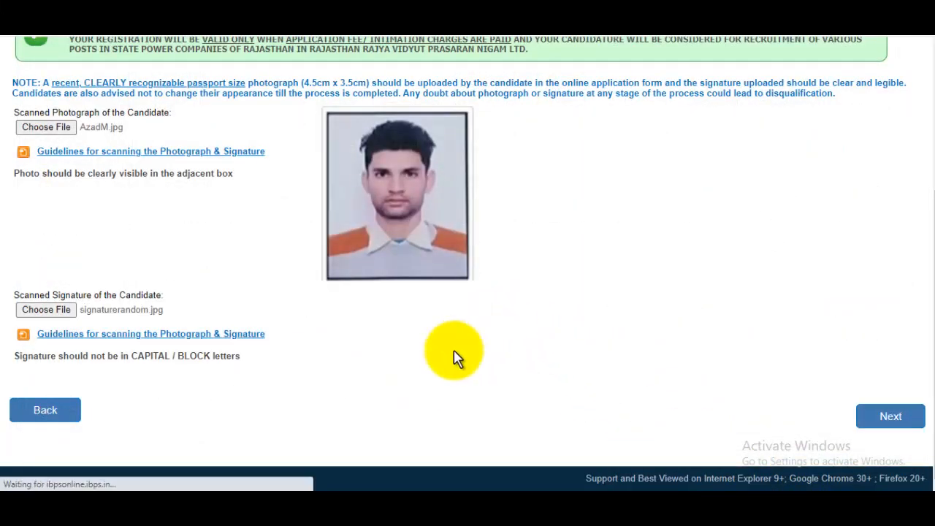
scroll(636, 328, "up", 3)
scroll(723, 307, "down", 3)
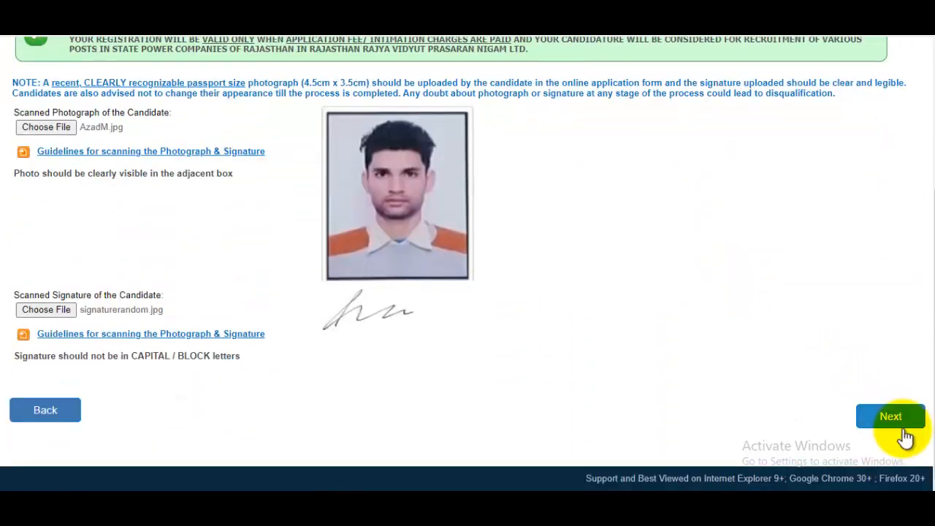
left_click(891, 417)
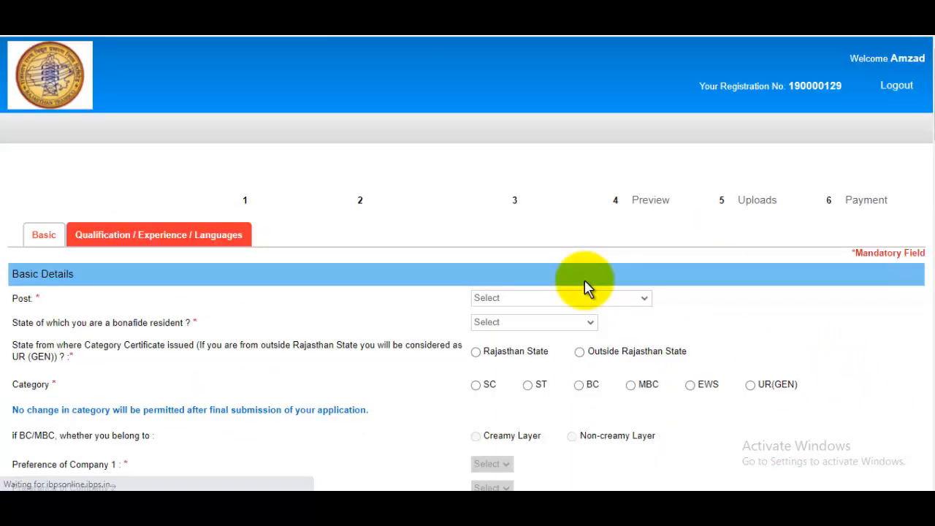
Step: Look over the Basic Details form and set the post to Junior Assistant/Commercial Assistant-II
scroll(532, 270, "down", 5)
scroll(531, 267, "down", 5)
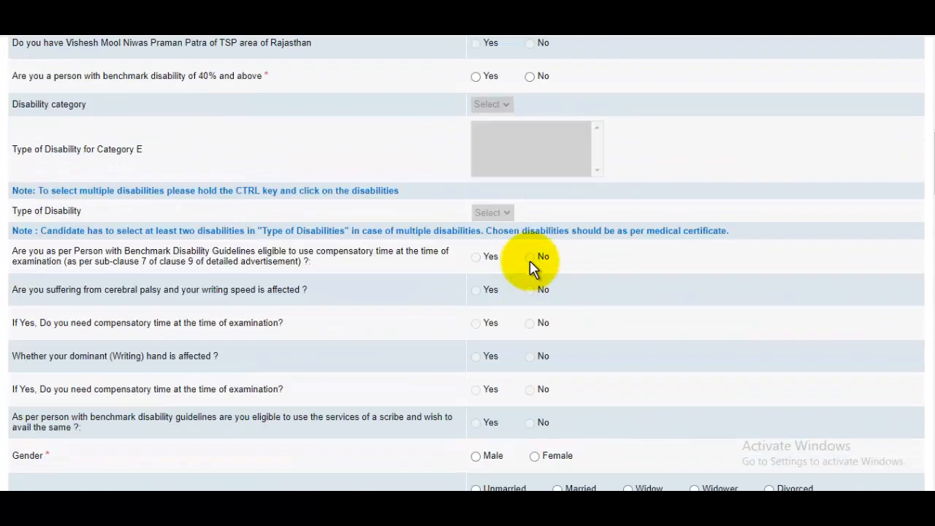
scroll(531, 266, "up", 10)
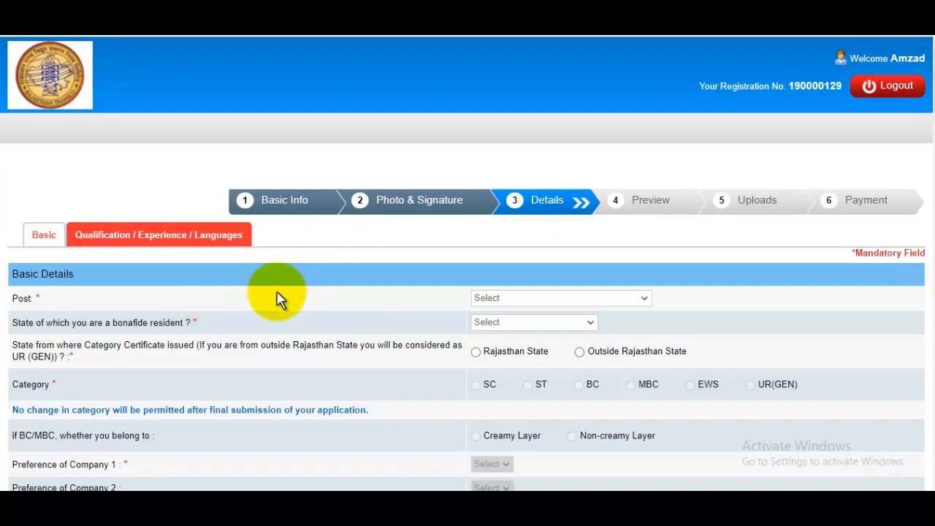
left_click(581, 300)
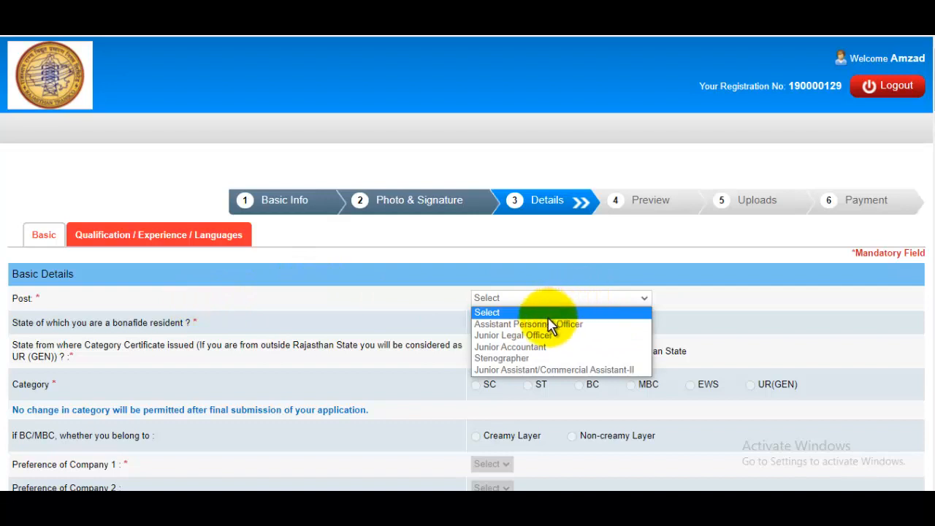
left_click(553, 370)
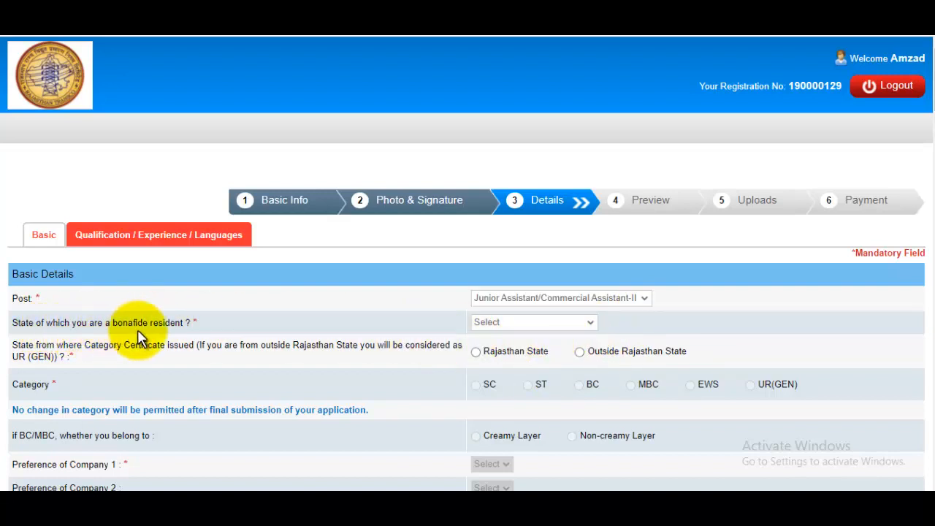
Step: Set the state of bonafide residence to RAJASTHAN
left_click(551, 322)
scroll(538, 219, "down", 6)
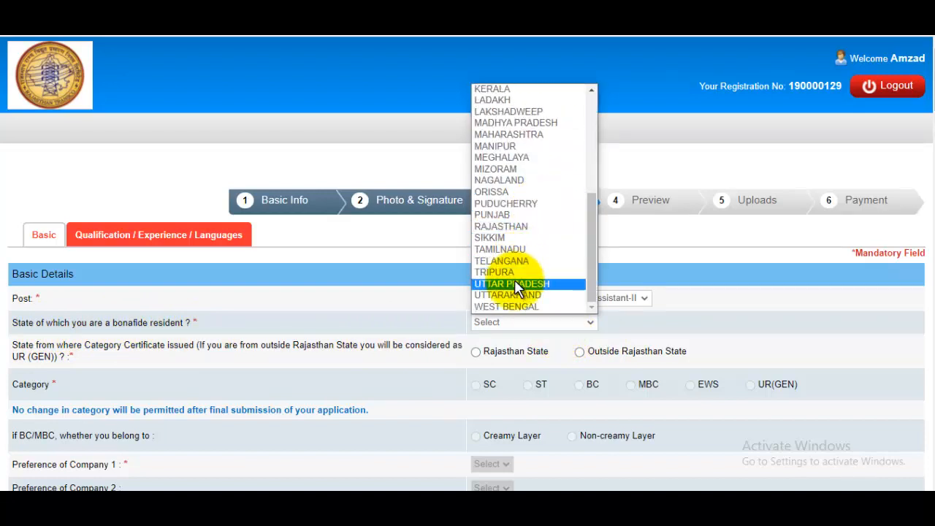
key("r")
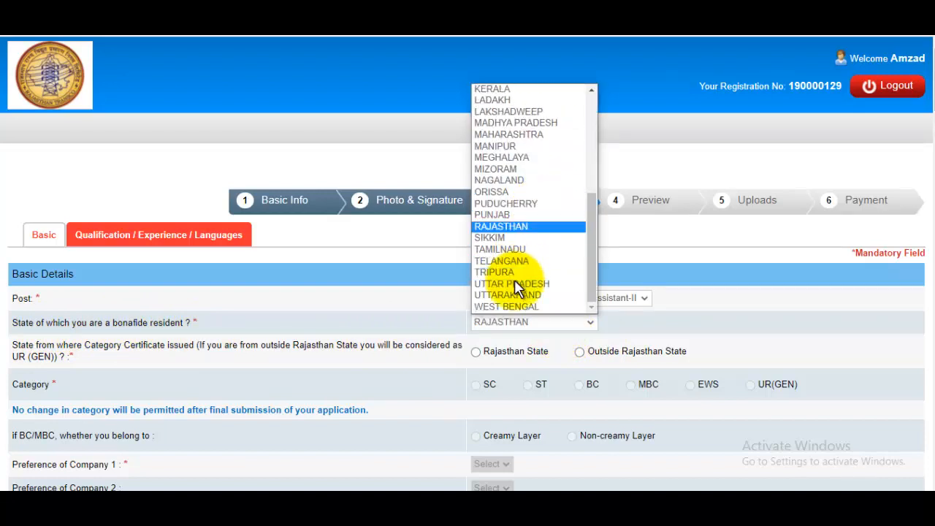
left_click(509, 228)
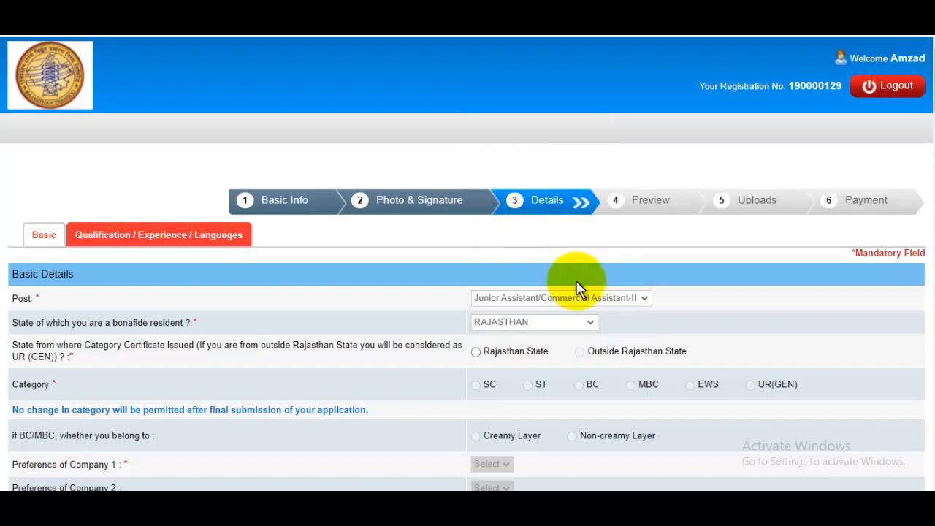
Step: Choose Rajasthan State as the category certificate's issuing state, set the category to UR(GEN), and accept the category notice
scroll(576, 292, "down", 2)
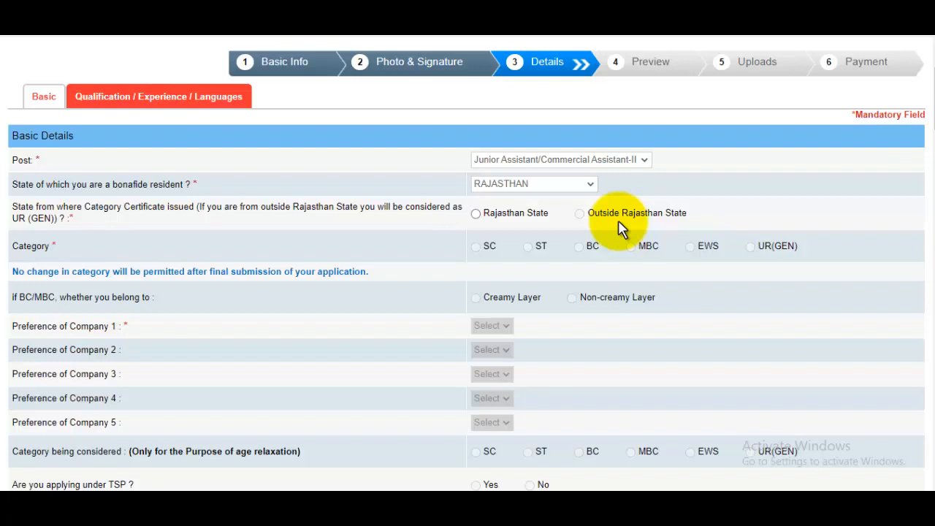
left_click(501, 218)
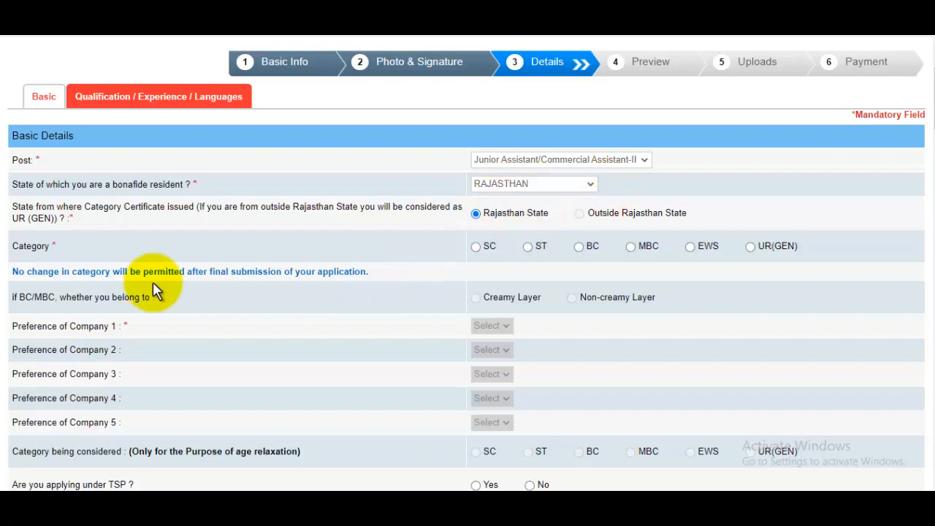
left_click(750, 248)
left_click(594, 174)
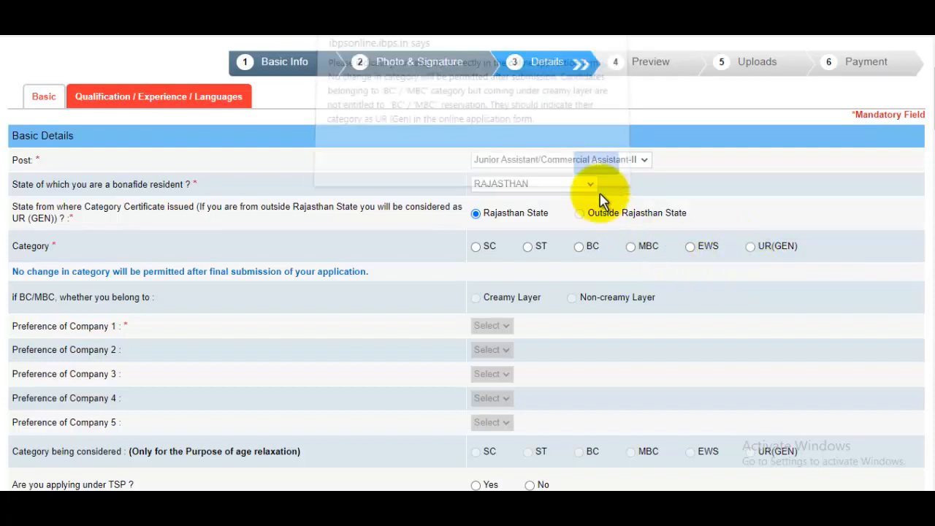
Step: Set company preferences 1 to 5 to RVPN, RVUNL, JVVNL, AVVNL and JdVVNL, in that order
scroll(604, 246, "down", 1)
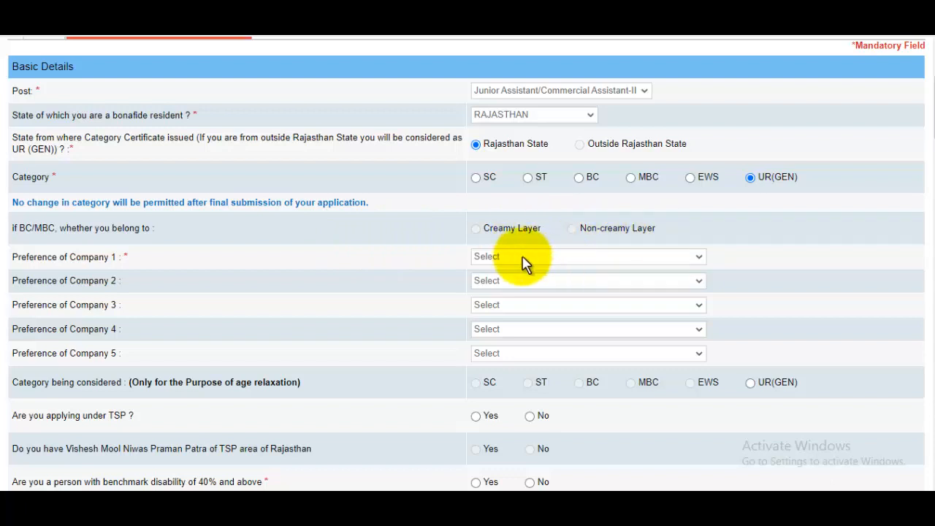
left_click(568, 259)
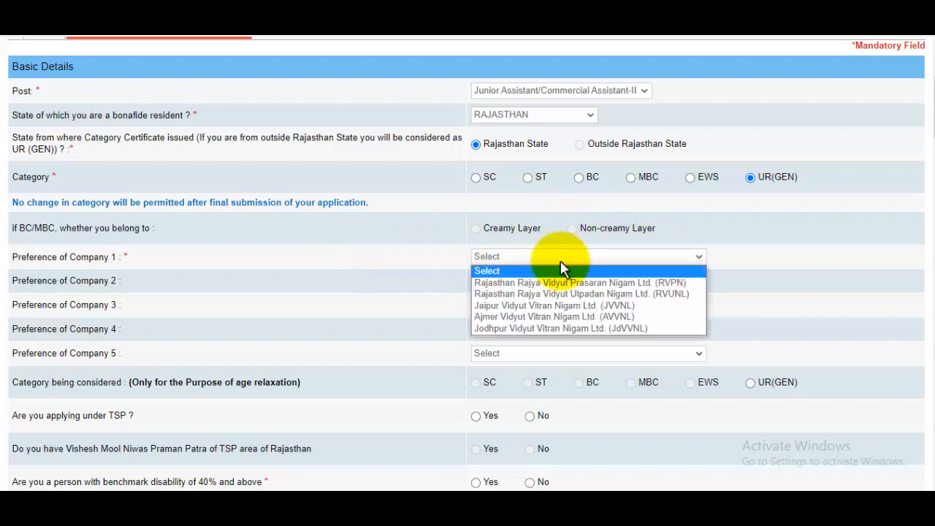
left_click(546, 284)
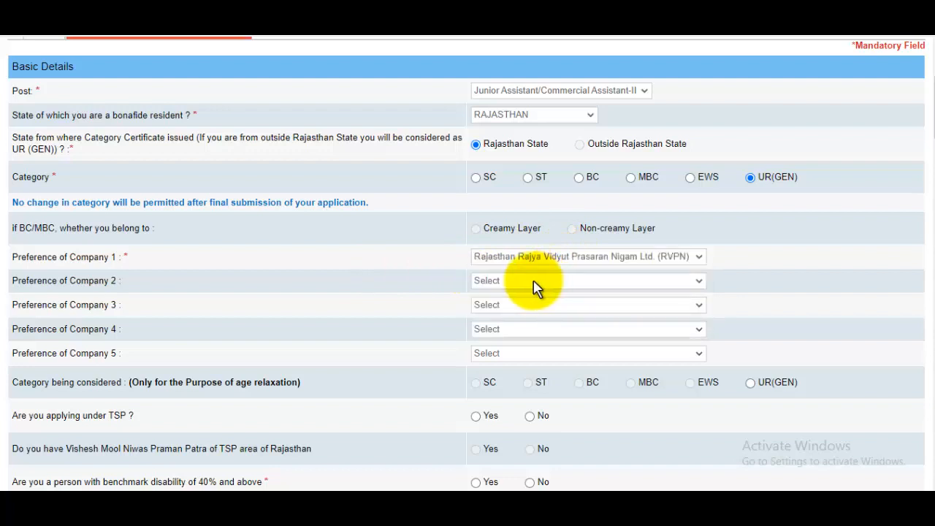
left_click(535, 284)
left_click(533, 315)
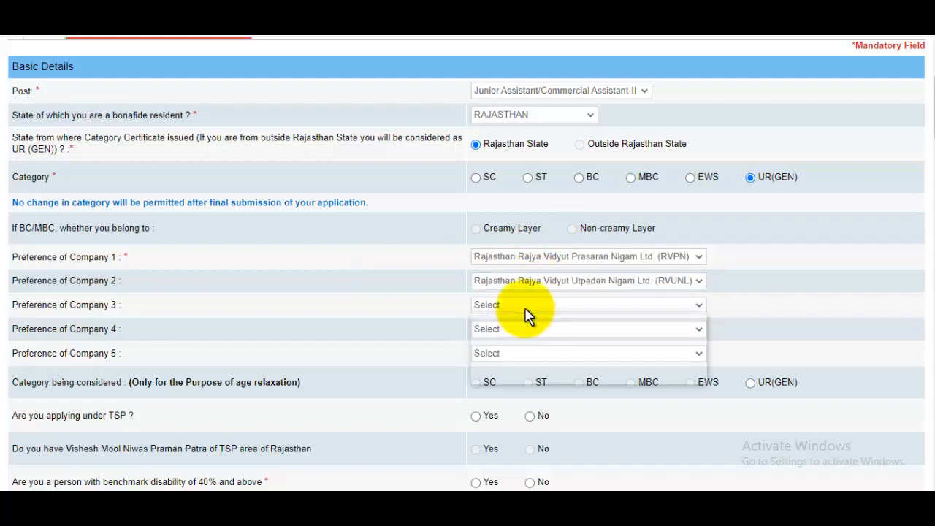
left_click(526, 305)
left_click(532, 355)
left_click(522, 330)
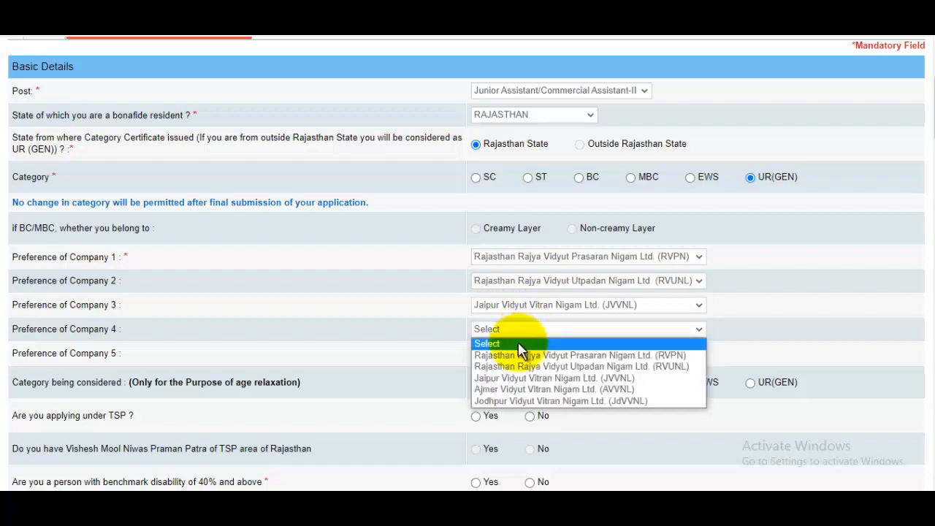
left_click(510, 389)
left_click(520, 356)
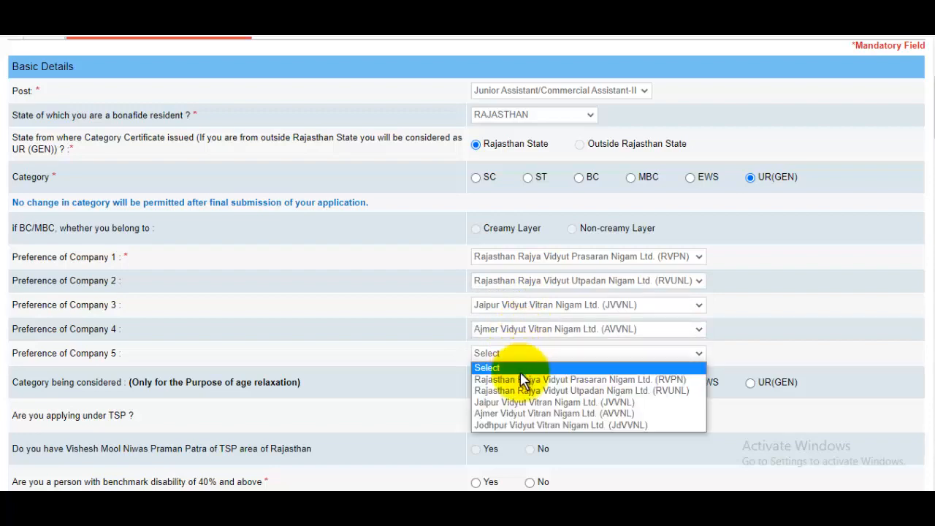
left_click(548, 424)
Step: Set the category considered for age relaxation to UR(GEN)
scroll(569, 321, "down", 1)
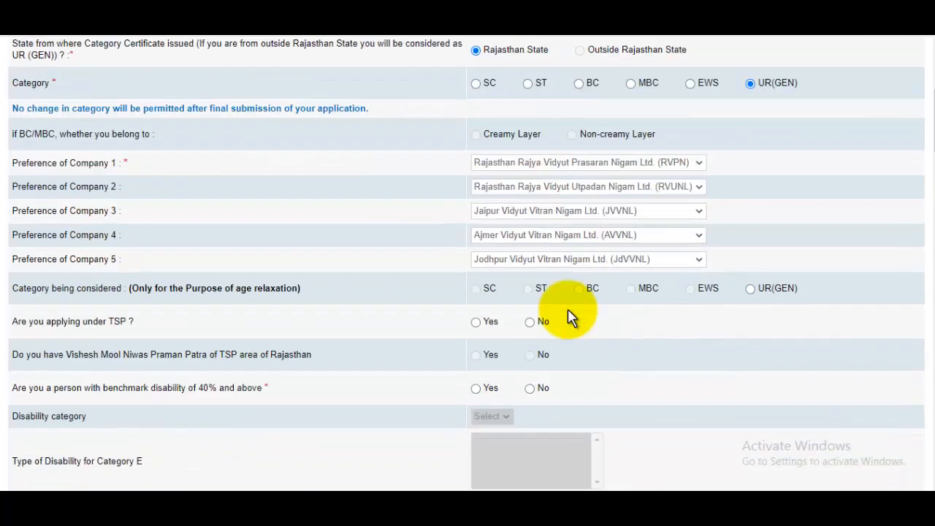
scroll(569, 311, "down", 1)
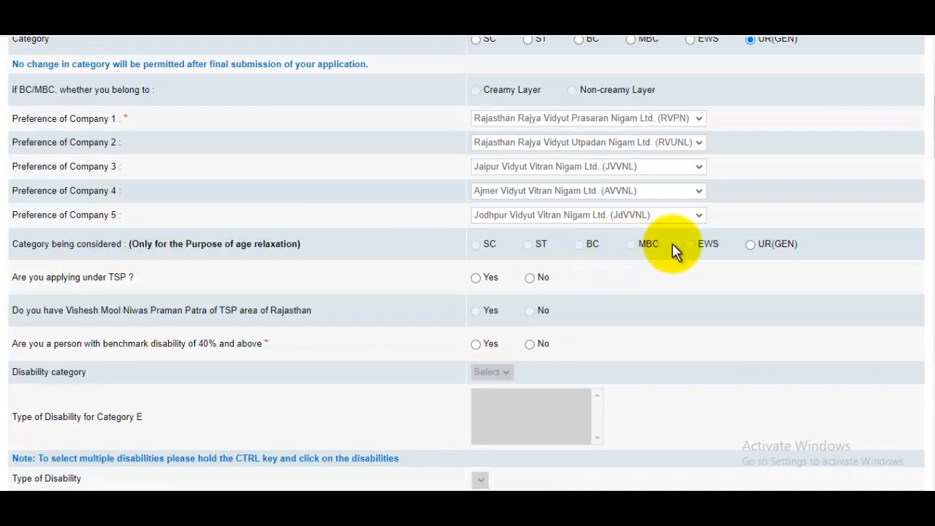
left_click(750, 244)
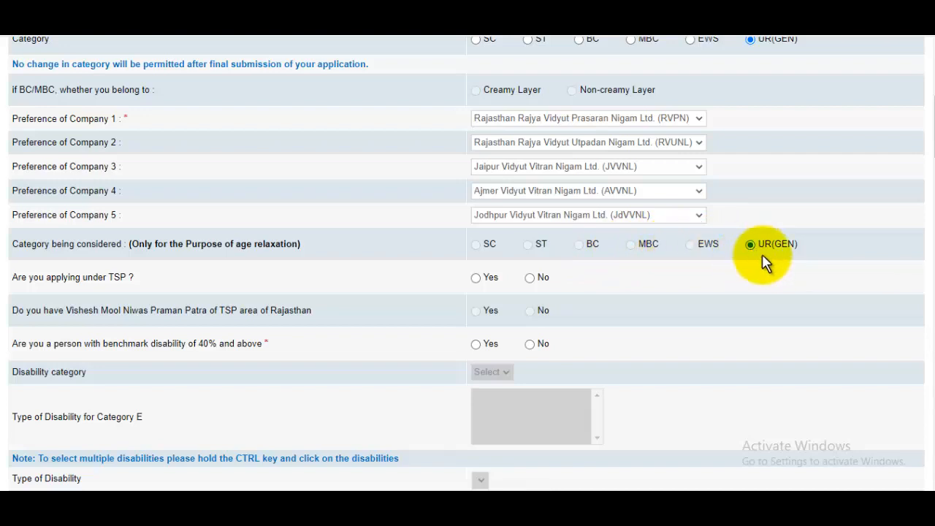
Step: Answer No to applying under TSP and No to having a benchmark disability of 40% and above
scroll(763, 263, "down", 2)
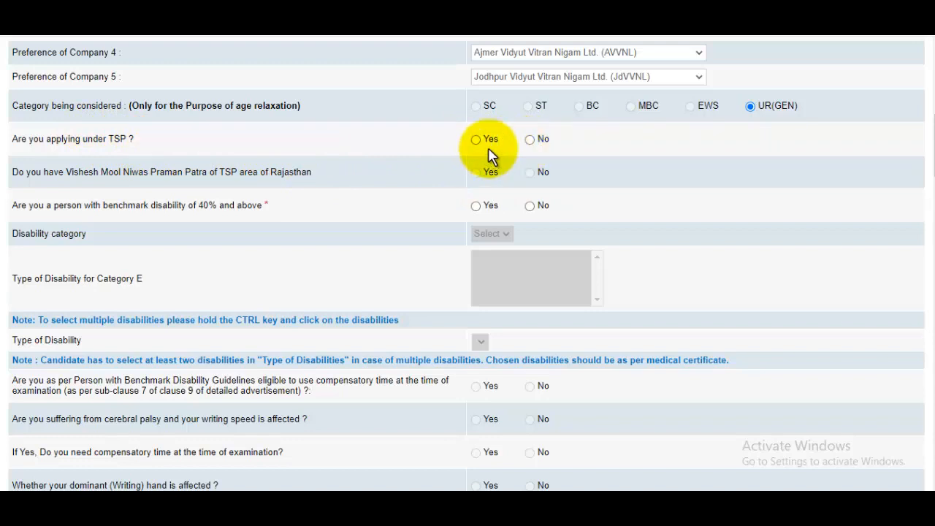
left_click(529, 140)
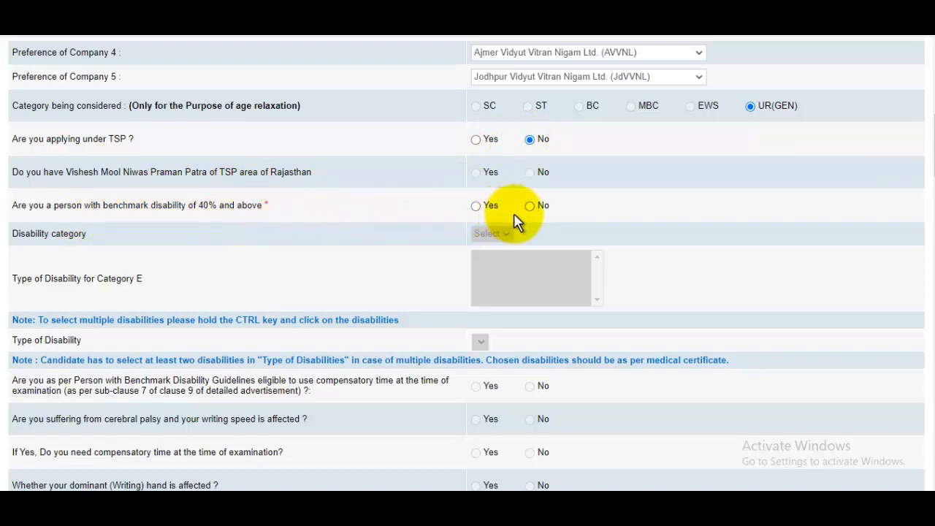
left_click(532, 206)
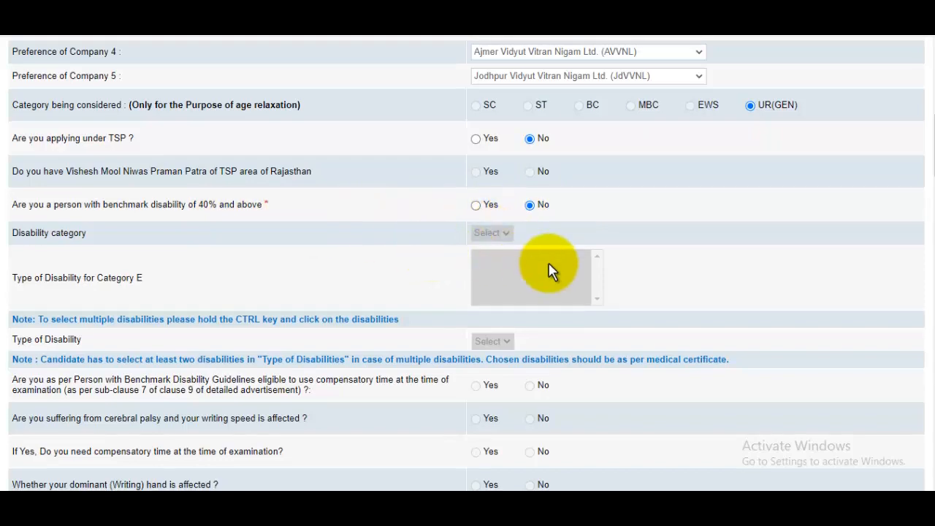
Step: Set the candidate's gender to Male and marital status to Unmarried
scroll(547, 271, "down", 1)
scroll(460, 292, "down", 1)
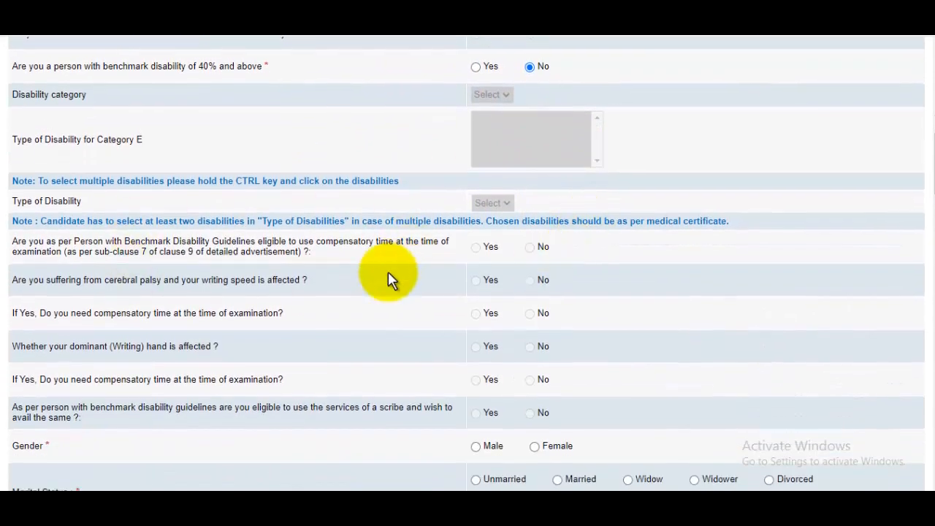
scroll(270, 241, "down", 1)
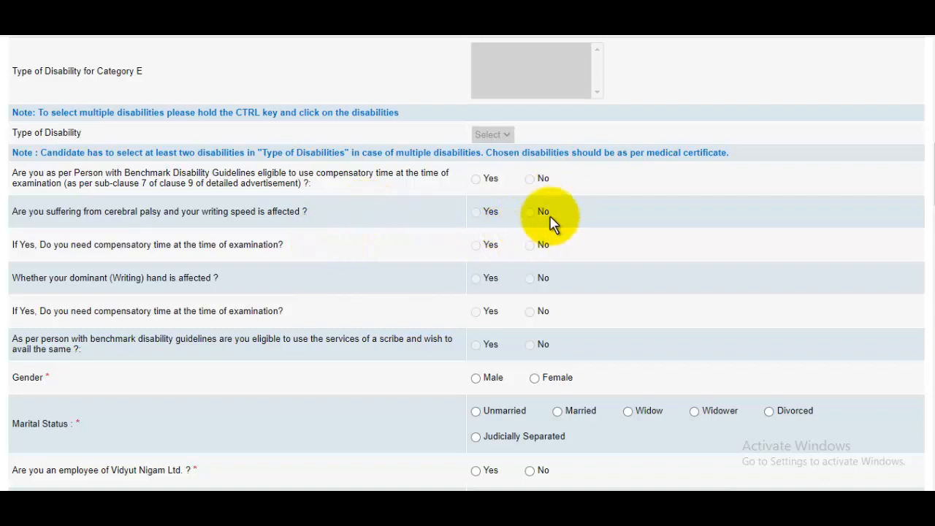
scroll(554, 216, "down", 2)
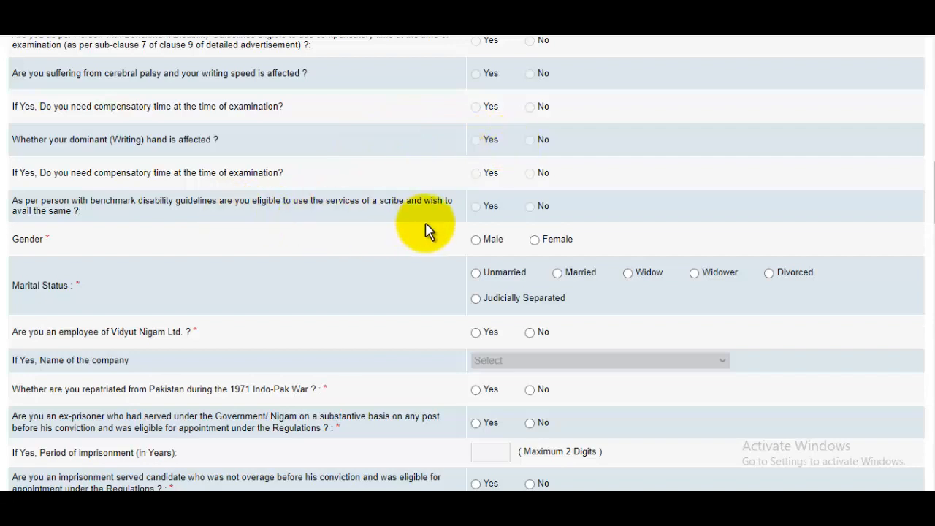
left_click(476, 245)
scroll(514, 265, "down", 1)
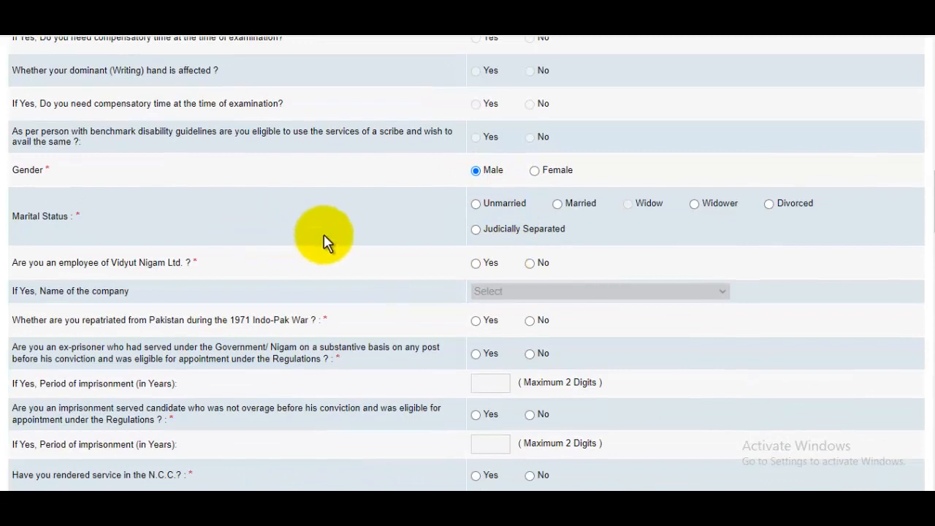
left_click(475, 203)
Step: Answer No to being a Vidyut Nigam employee, repatriated from Pakistan in 1971, an ex-prisoner, or an imprisonment-served candidate
scroll(488, 210, "down", 1)
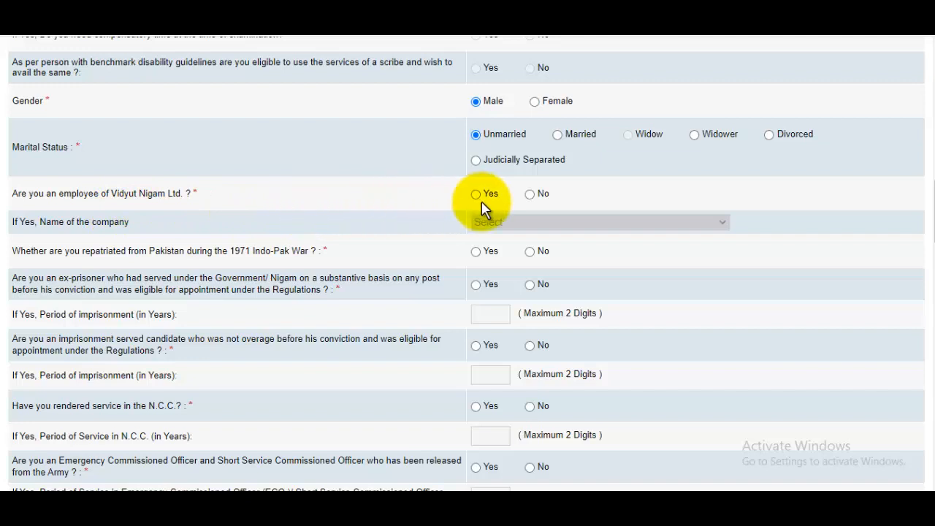
left_click(530, 194)
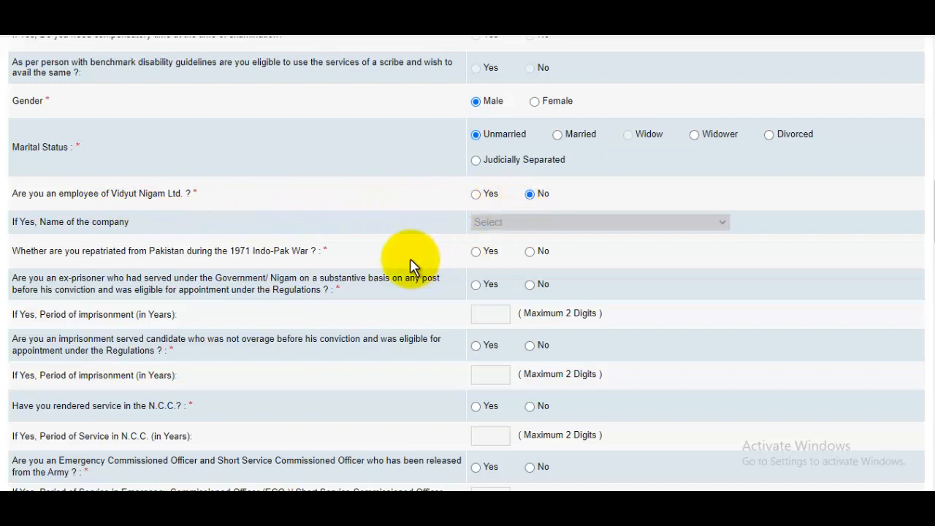
scroll(410, 264, "down", 1)
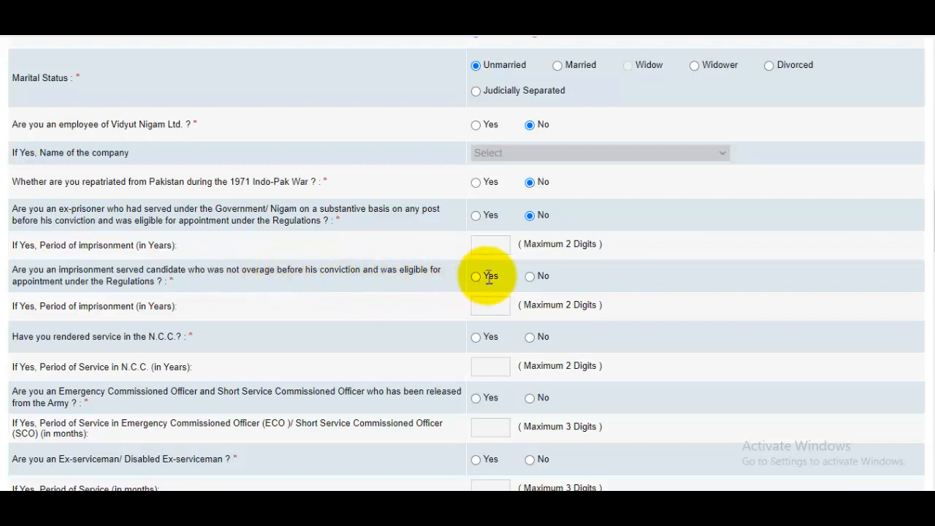
left_click(530, 276)
Step: Answer No to N.C.C. service, released Emergency or Short Service Commissioned Officer, and Ex-serviceman/Disabled Ex-serviceman
scroll(539, 290, "down", 1)
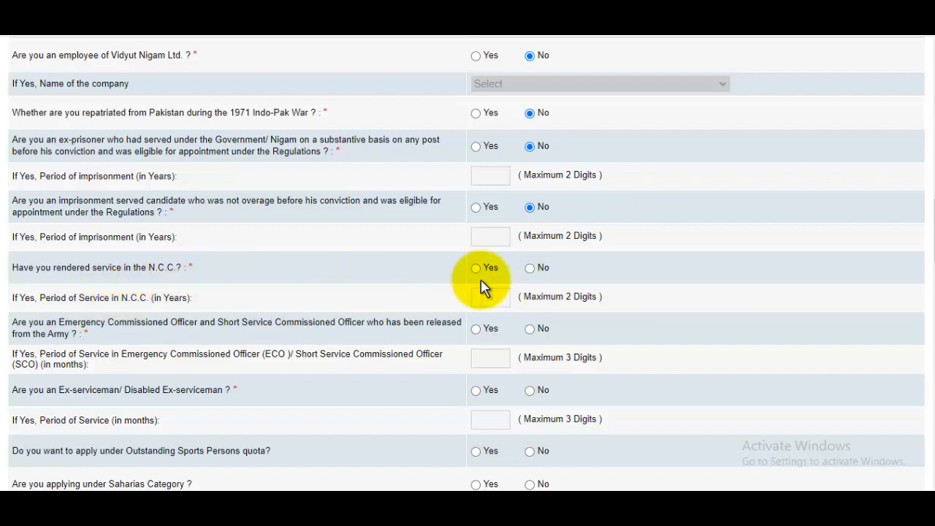
left_click(530, 268)
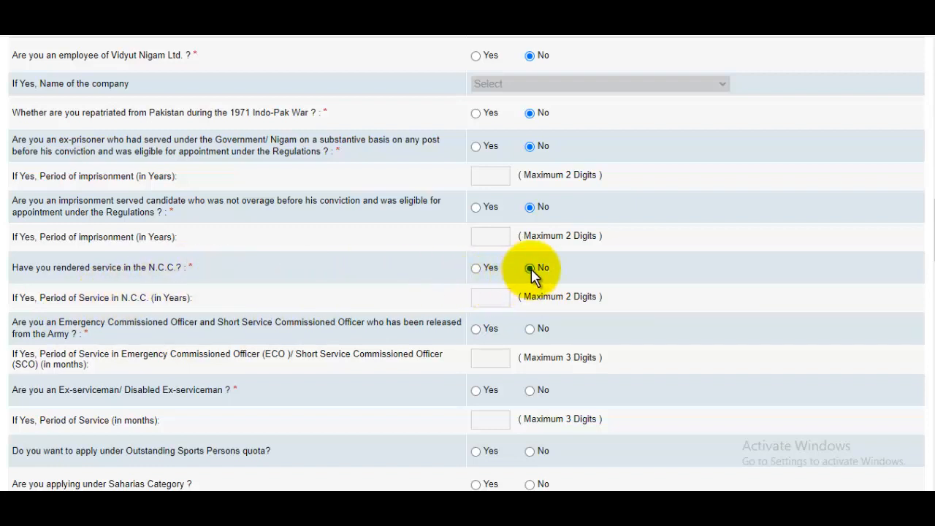
scroll(525, 272, "down", 1)
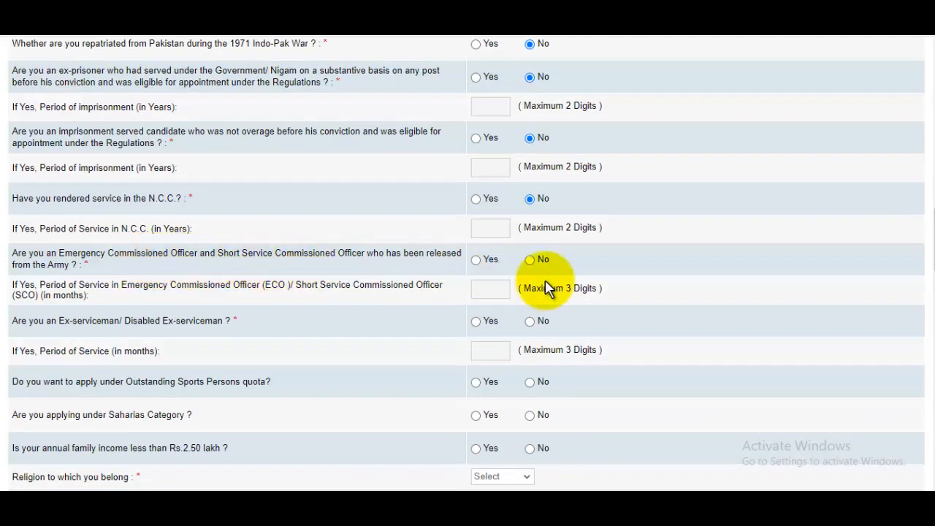
left_click(529, 260)
scroll(532, 290, "down", 2)
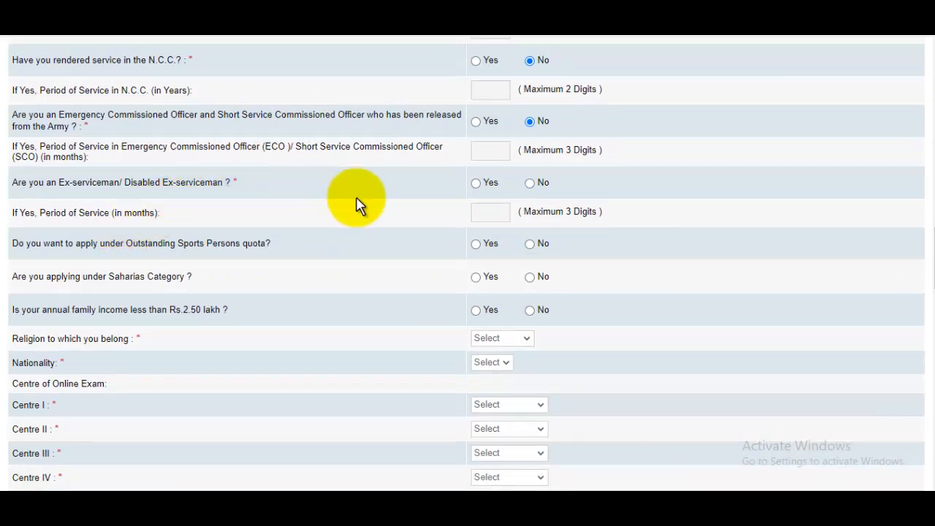
left_click(529, 183)
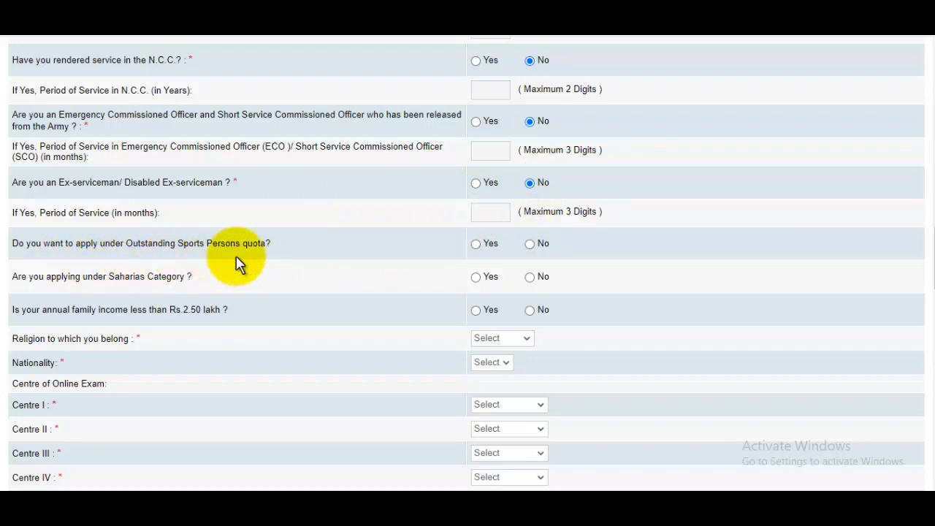
Step: Answer No to the Outstanding Sports Persons quota and Saharias Category, and Yes to annual family income below Rs.2.50 lakh
left_click(529, 244)
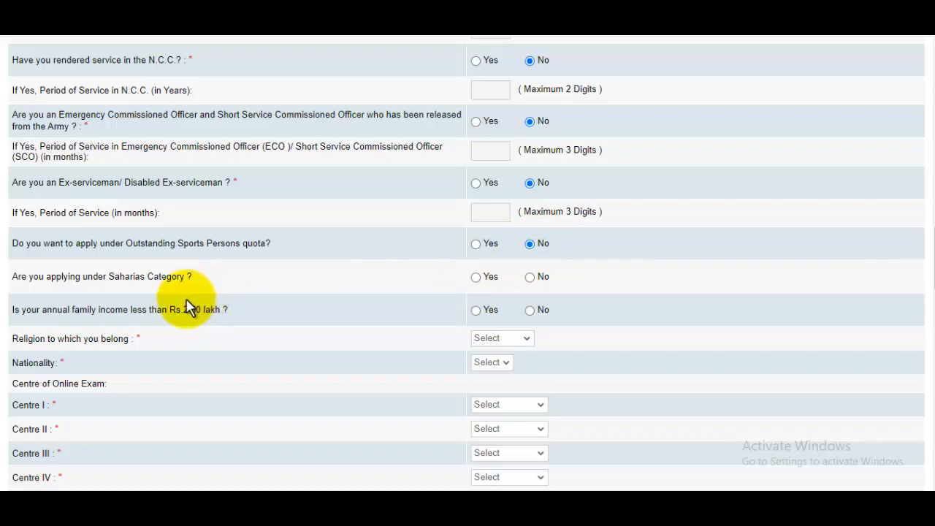
left_click(530, 278)
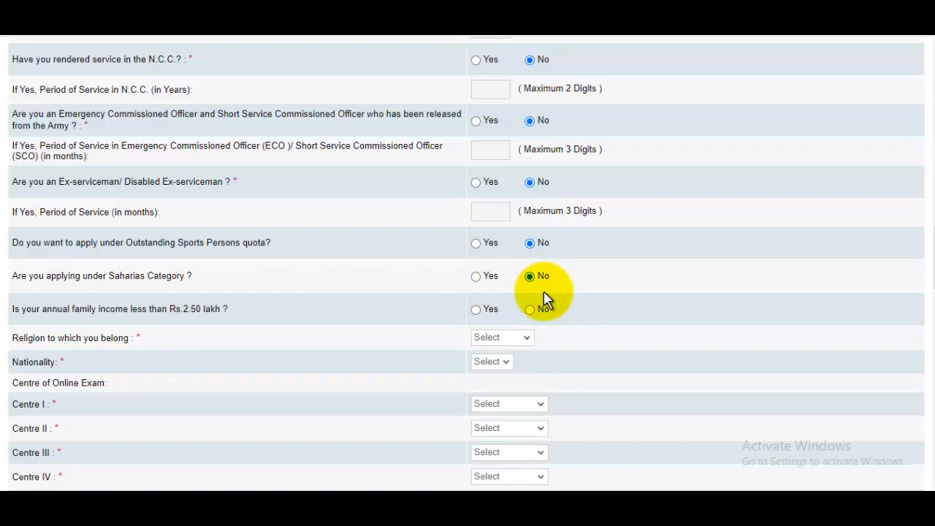
scroll(321, 280, "down", 1)
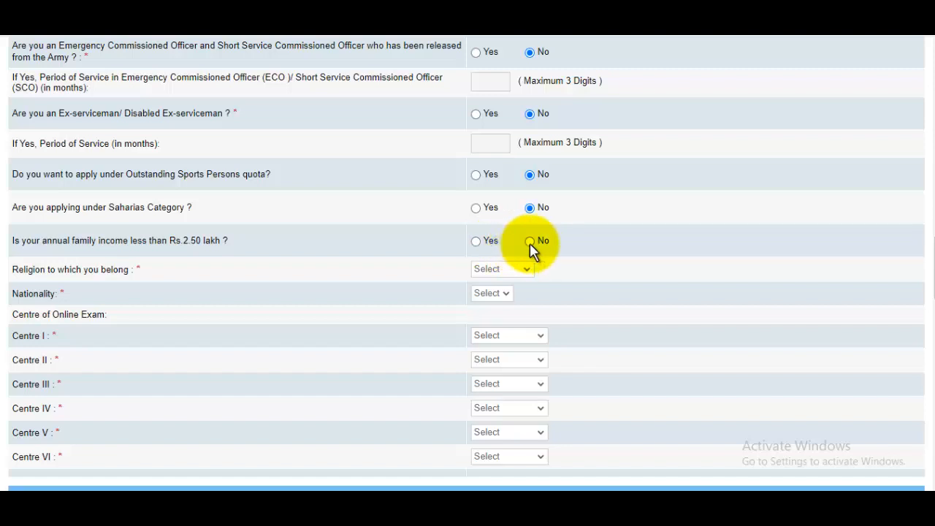
left_click(476, 243)
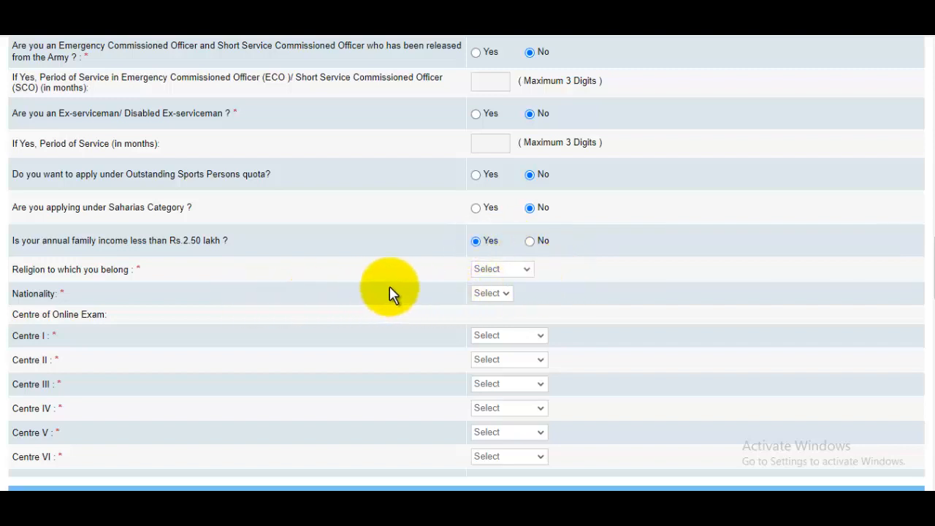
Step: Set the candidate's religion to Muslim and nationality to Indian
left_click(526, 270)
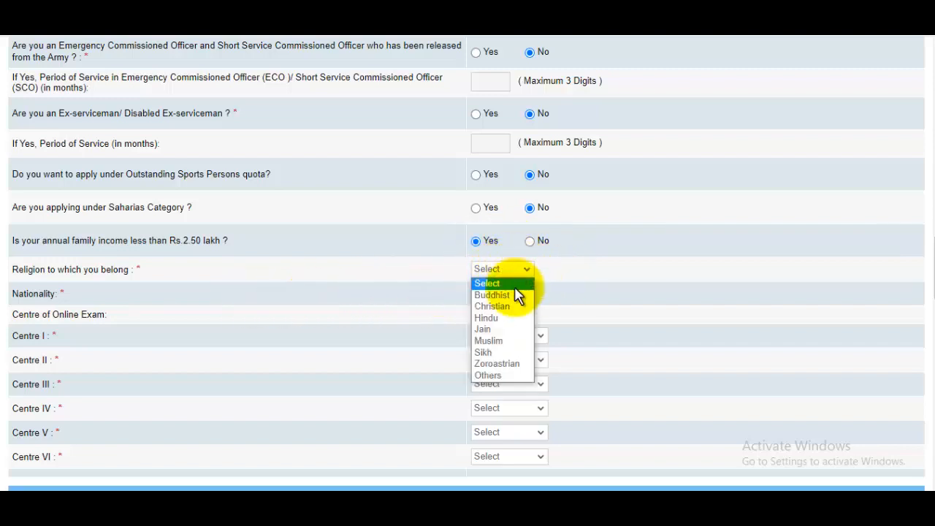
left_click(505, 339)
scroll(502, 305, "down", 1)
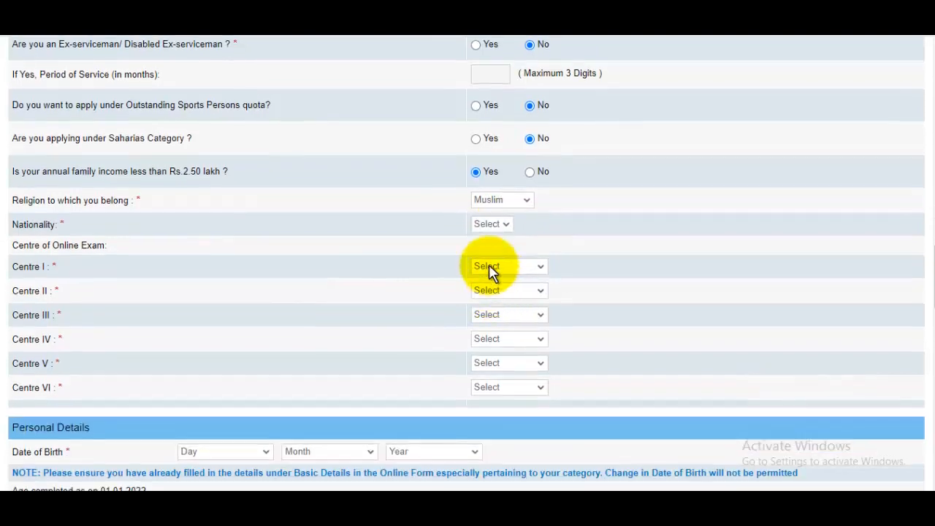
left_click(490, 224)
left_click(491, 250)
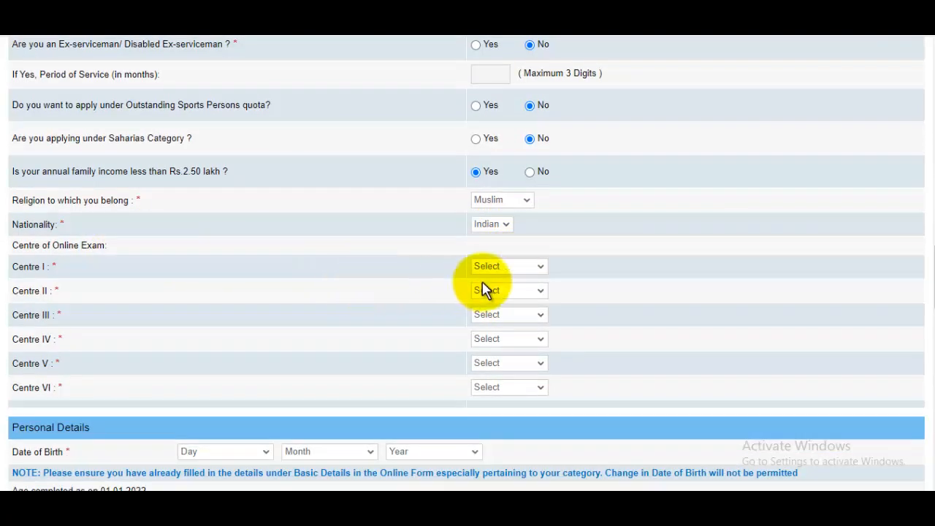
Step: Set online exam Centres I, II and III to Kota, Gwalior and Udaipur, in that order
left_click(509, 267)
scroll(504, 168, "down", 3)
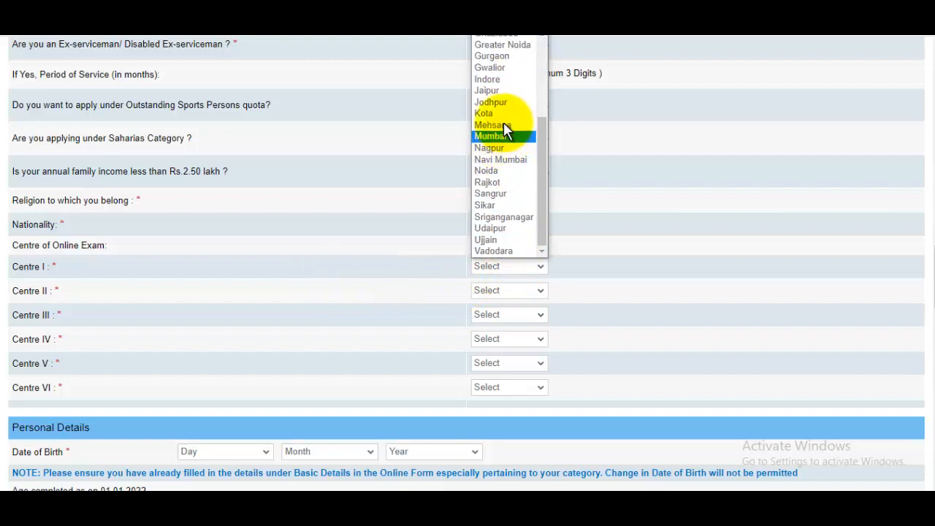
left_click(485, 113)
left_click(508, 292)
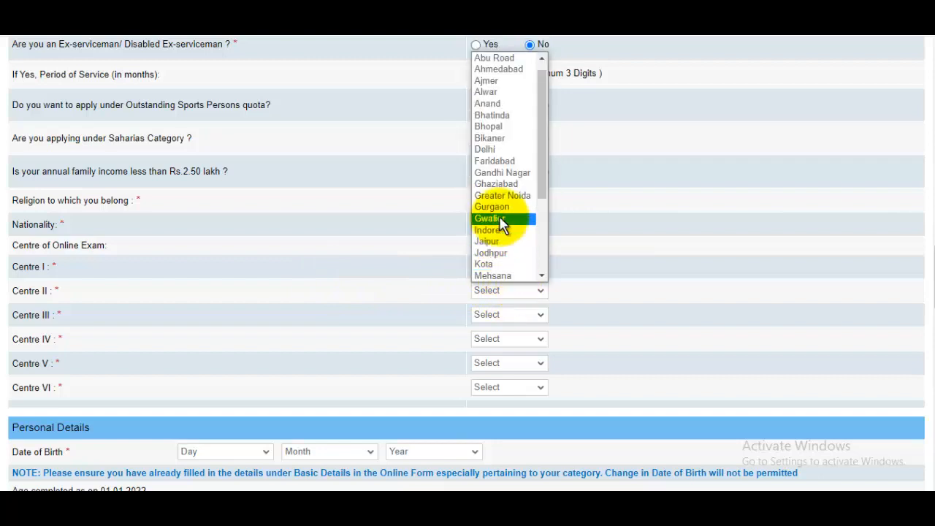
left_click(499, 219)
left_click(510, 314)
scroll(502, 263, "down", 3)
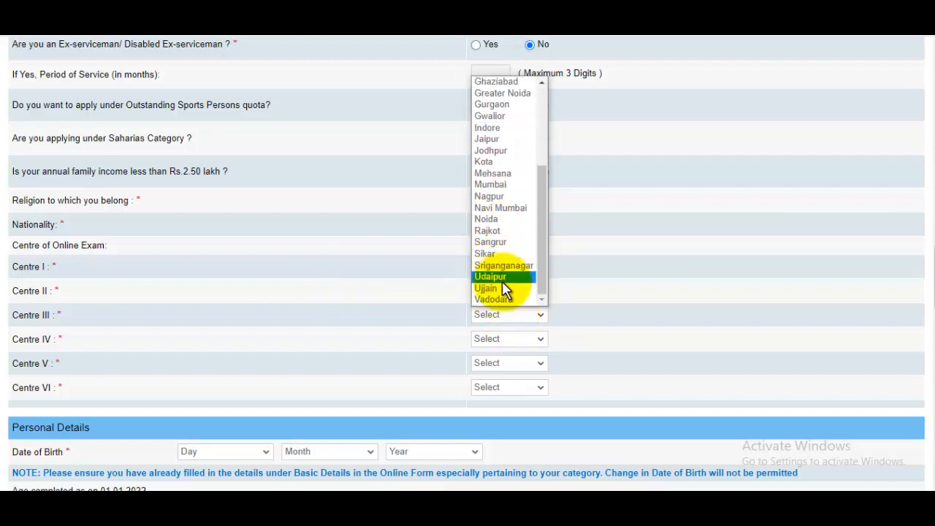
left_click(502, 280)
Step: Set online exam Centres IV, V and VI to Sriganganagar, Rajkot and Vadodara, in that order
left_click(505, 338)
scroll(505, 314, "down", 3)
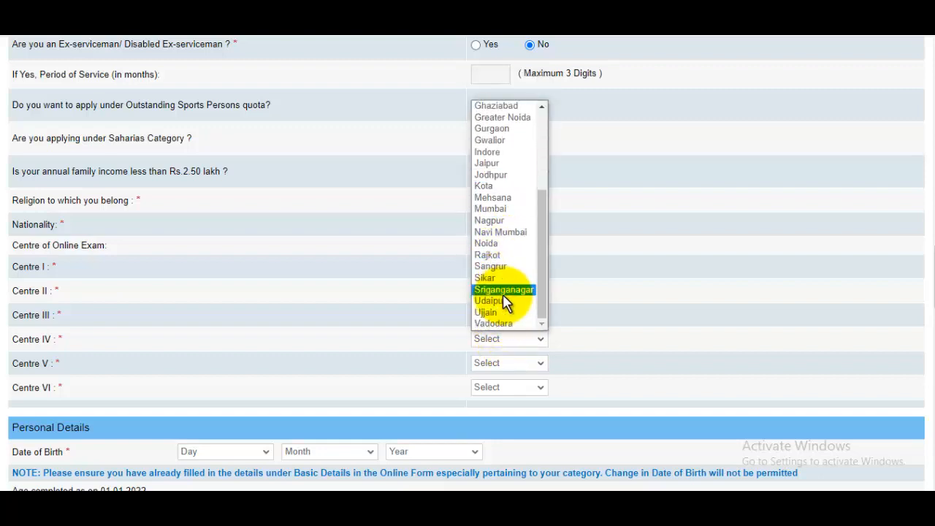
left_click(502, 293)
left_click(511, 363)
scroll(515, 307, "down", 4)
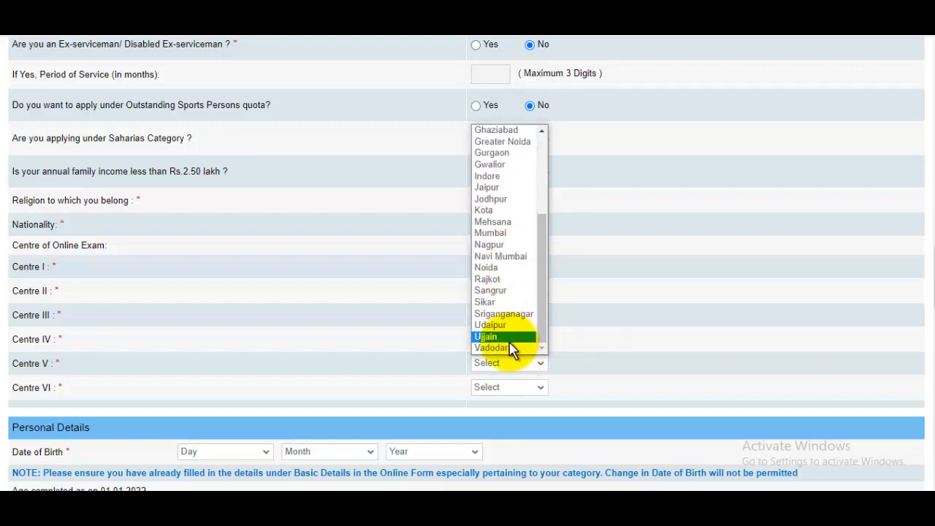
left_click(518, 349)
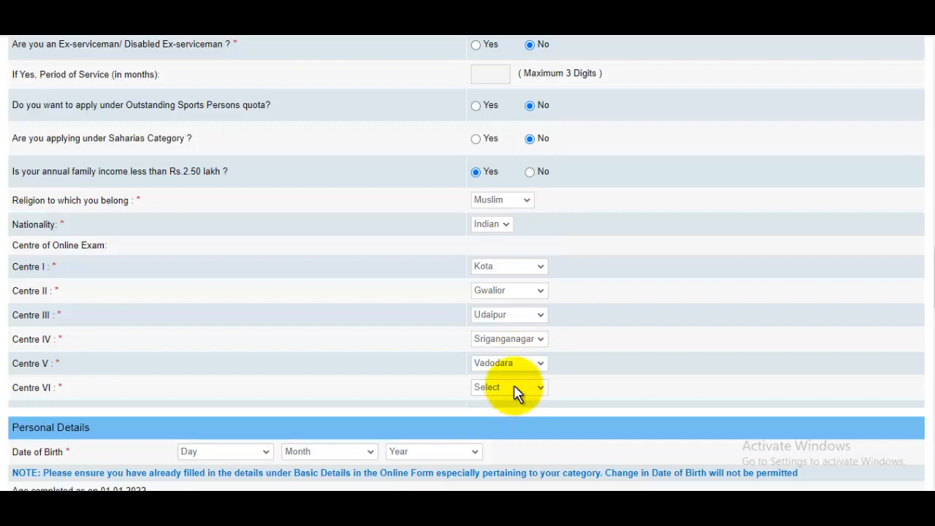
left_click(518, 387)
scroll(496, 332, "down", 4)
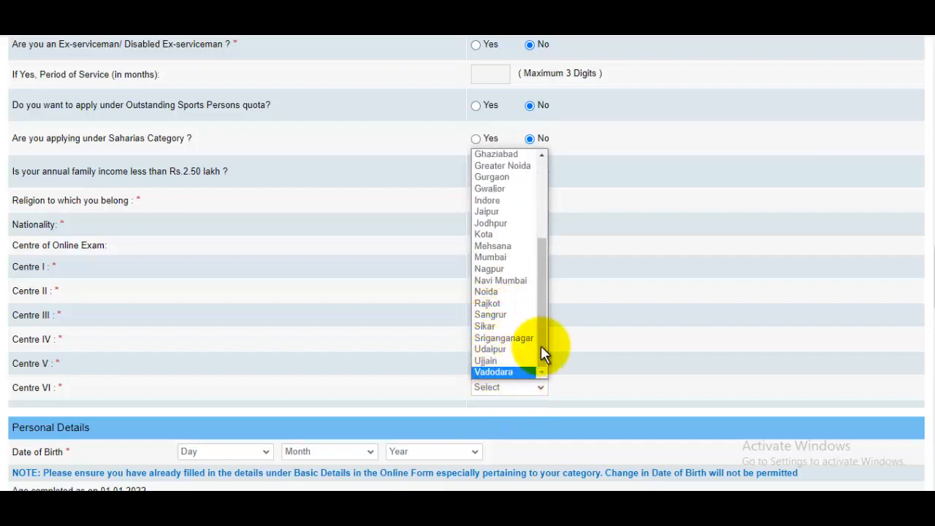
left_click(519, 371)
left_click(518, 360)
left_click(504, 280)
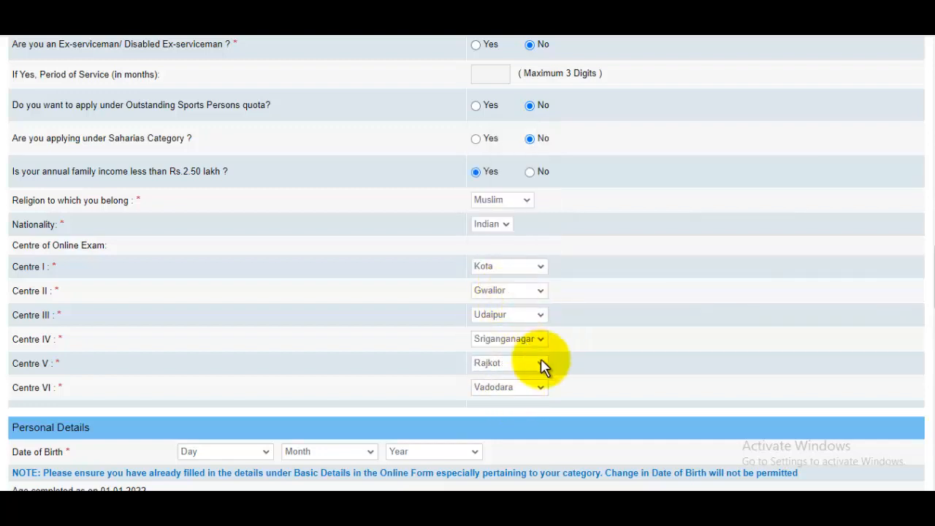
Step: Look through the day, month and year choices for the date of birth, and answer No to having a twin brother/sister
scroll(646, 307, "down", 4)
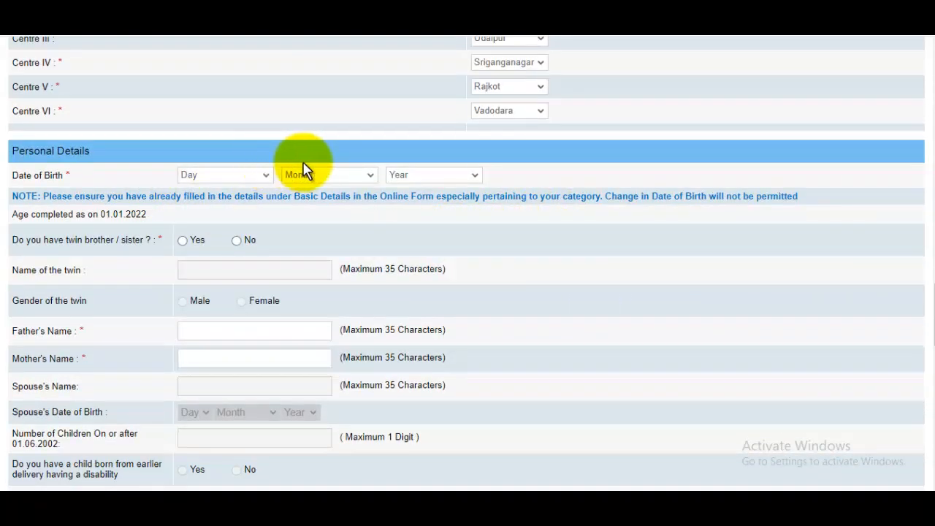
left_click(238, 179)
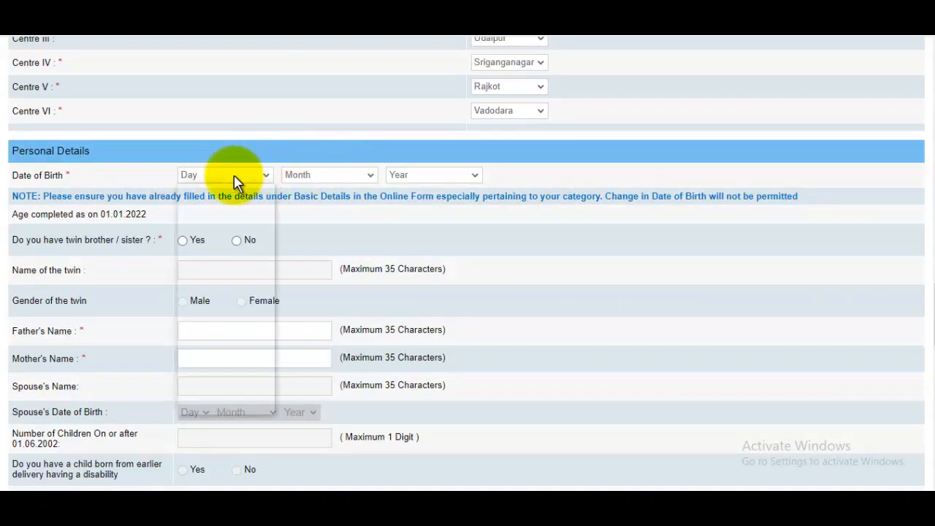
left_click(337, 179)
left_click(453, 179)
left_click(672, 257)
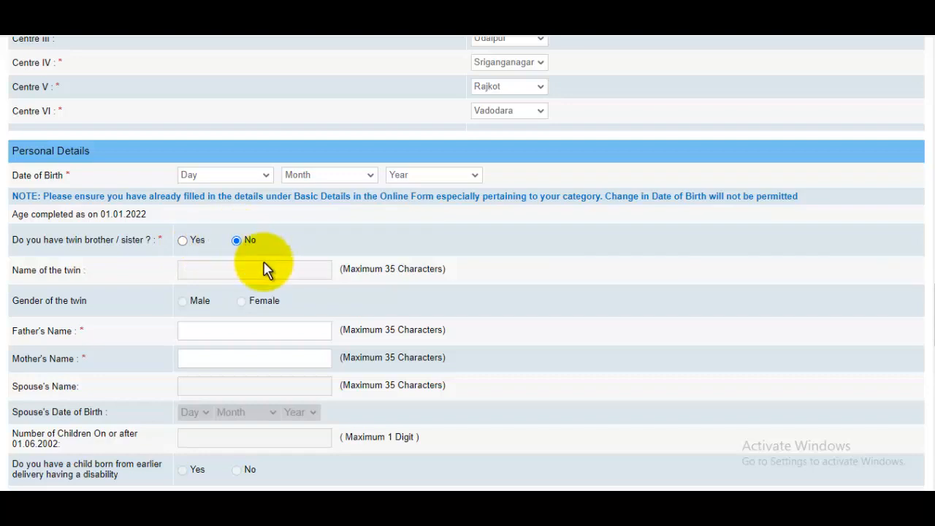
Step: Enter the father's name and the mother's name in the personal details
scroll(234, 263, "down", 1)
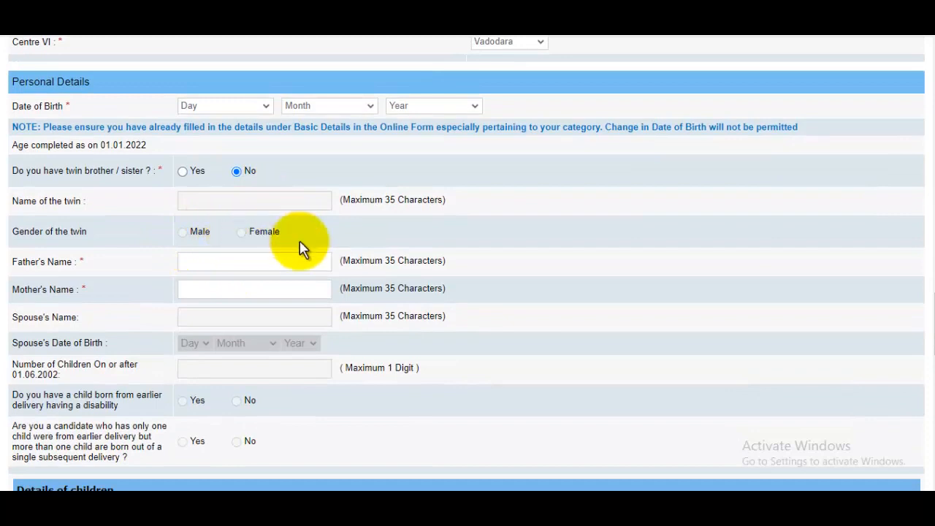
left_click(252, 259)
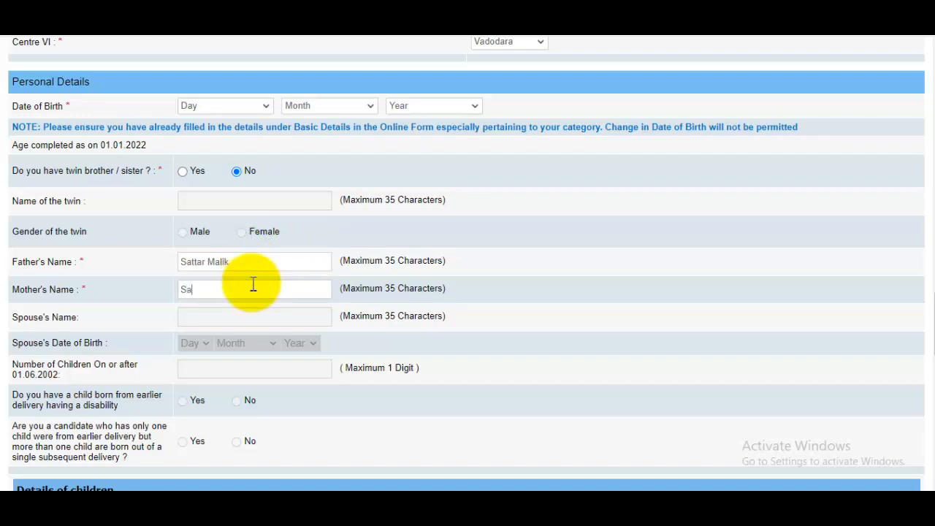
left_click(253, 284)
scroll(253, 284, "down", 2)
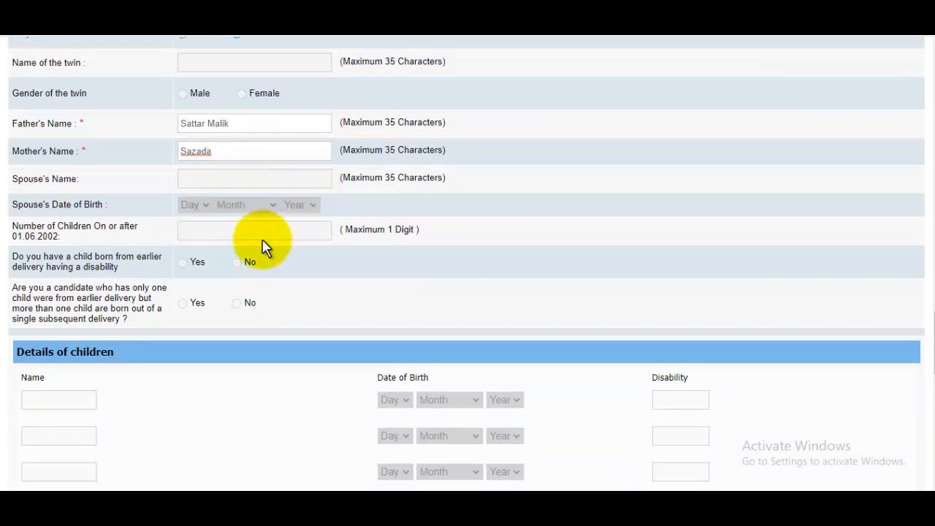
scroll(254, 249, "down", 2)
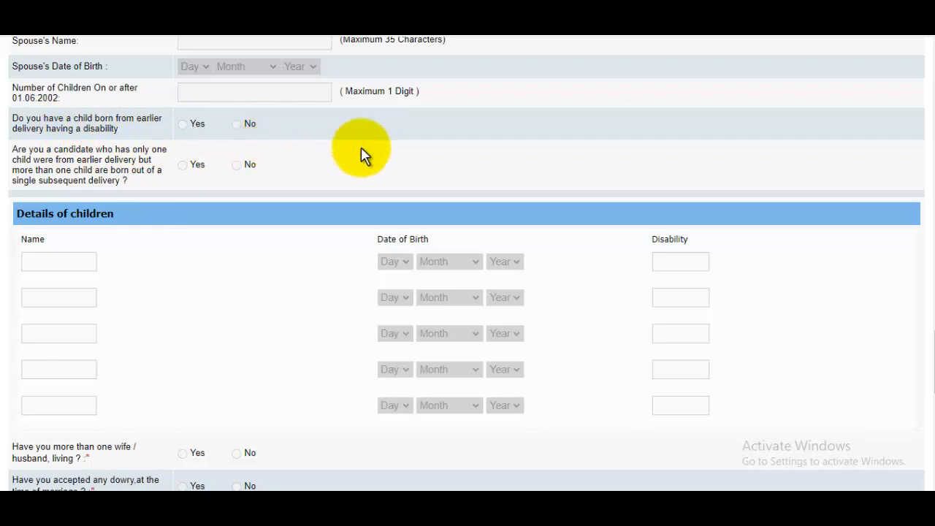
scroll(378, 165, "down", 1)
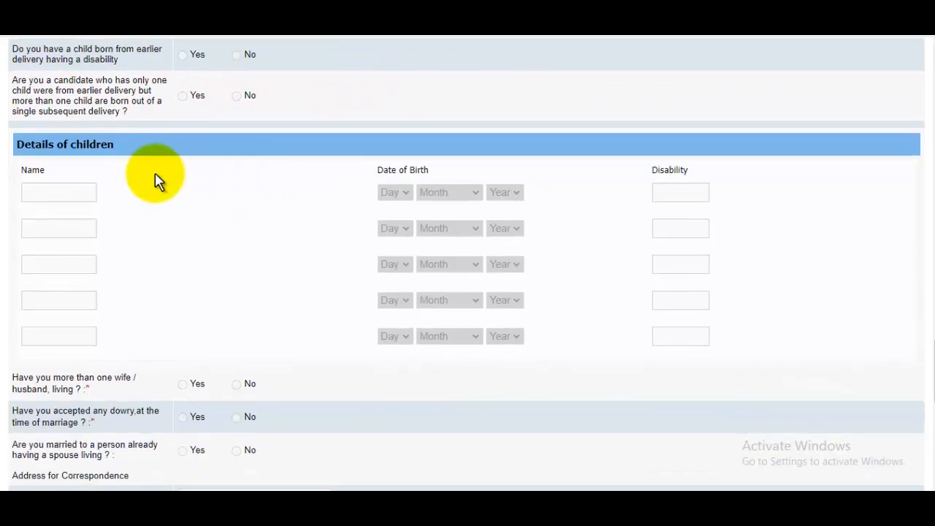
Step: Enter the first line of the address for correspondence and look through the State choices
scroll(387, 216, "down", 1)
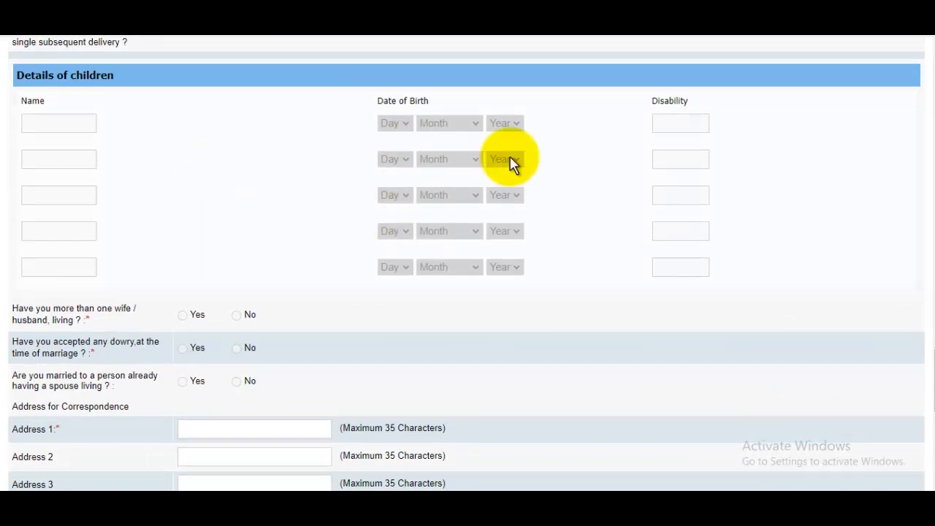
scroll(468, 183, "down", 3)
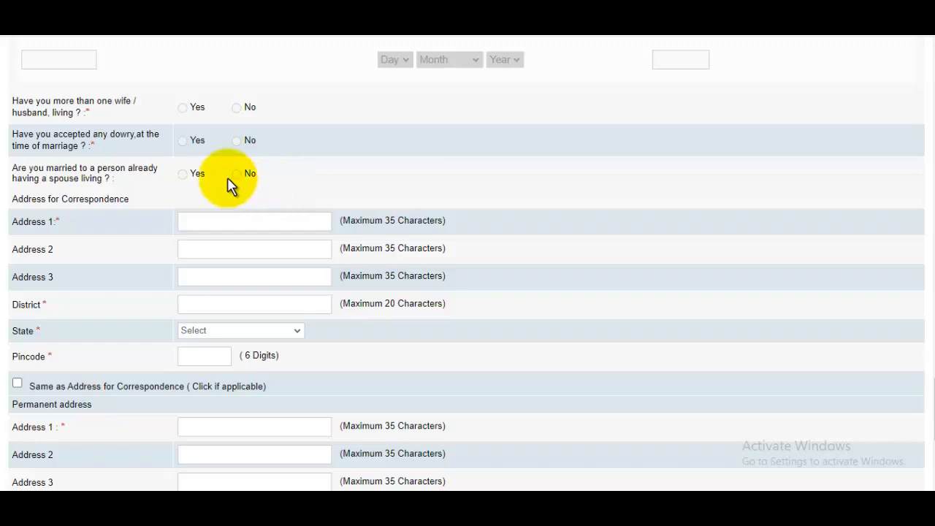
scroll(251, 192, "down", 1)
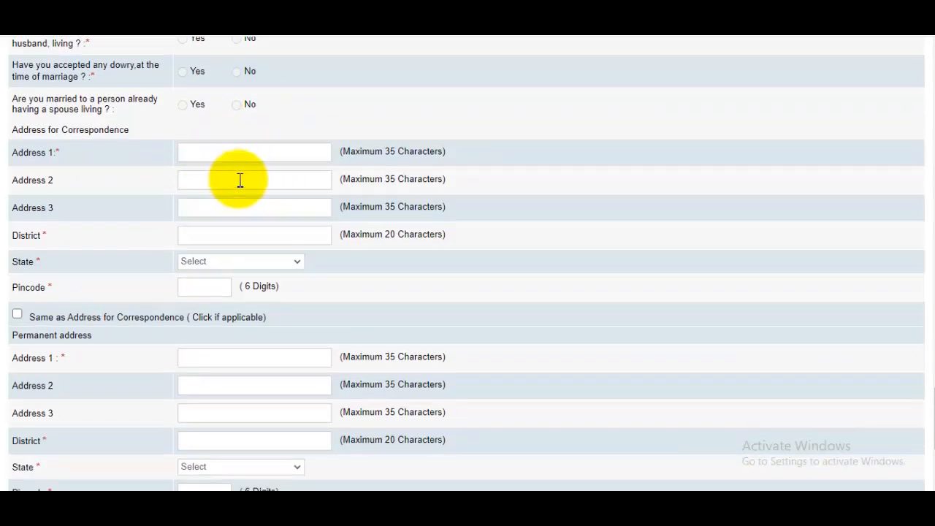
left_click(254, 156)
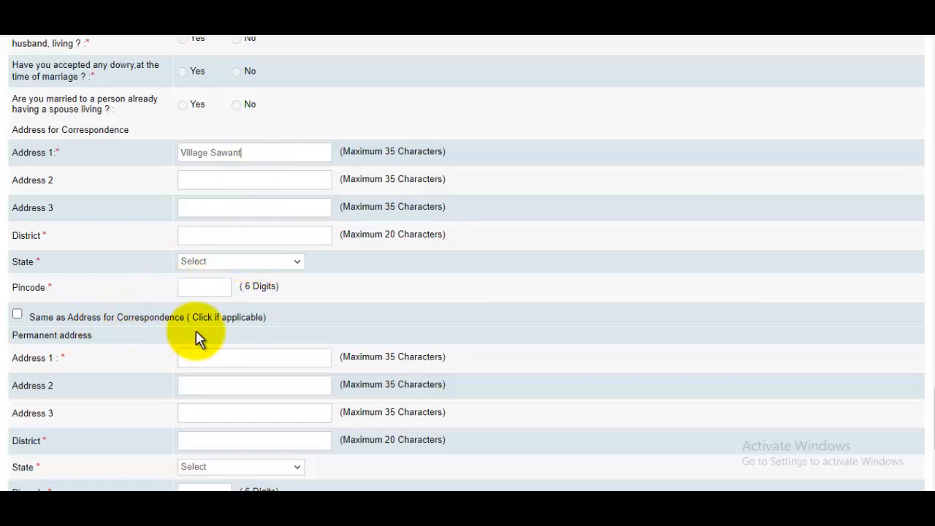
left_click(228, 264)
scroll(227, 201, "down", 2)
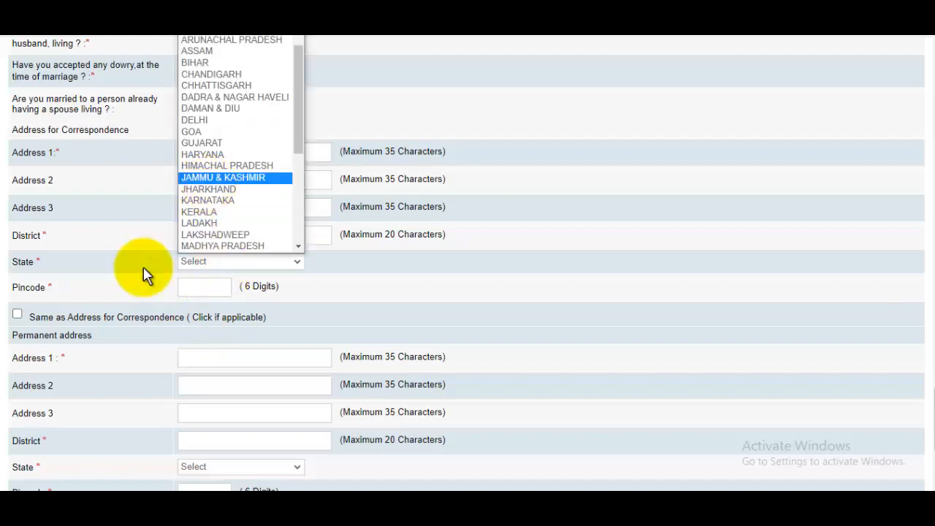
Step: Mark the permanent address as same as the address for correspondence, and choose Communication Address for GST invoicing
left_click(21, 318)
left_click(26, 316)
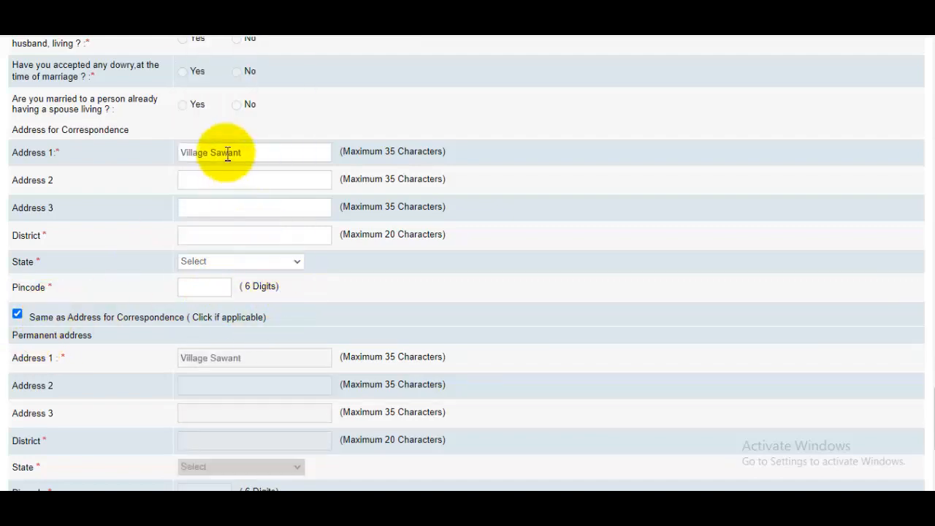
scroll(427, 274, "down", 3)
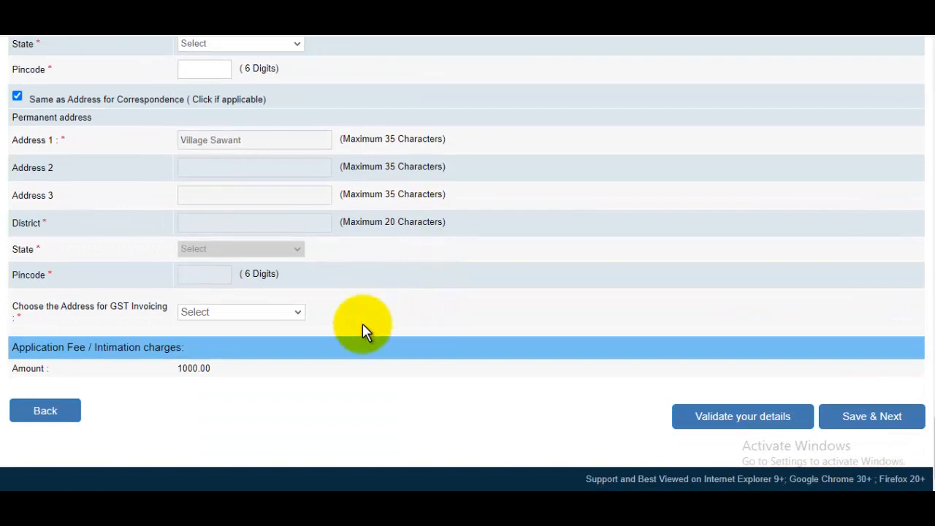
left_click(260, 313)
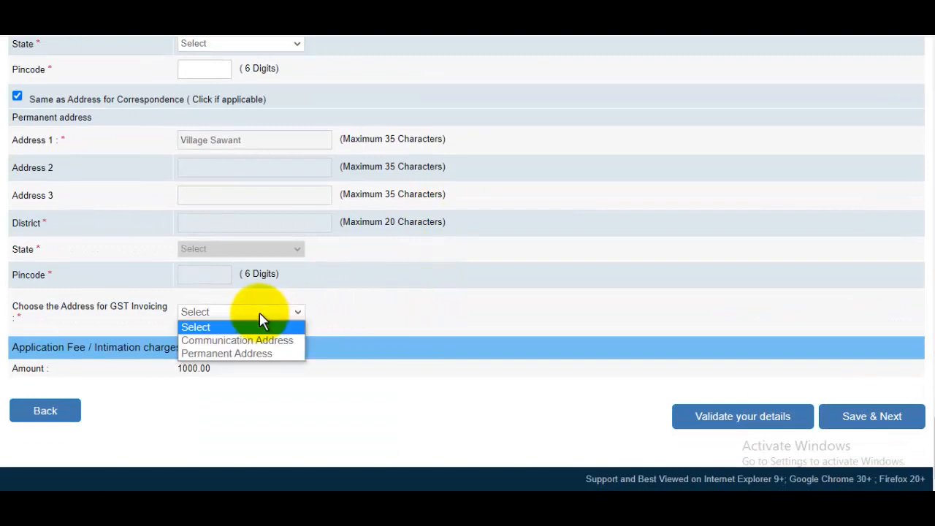
left_click(232, 340)
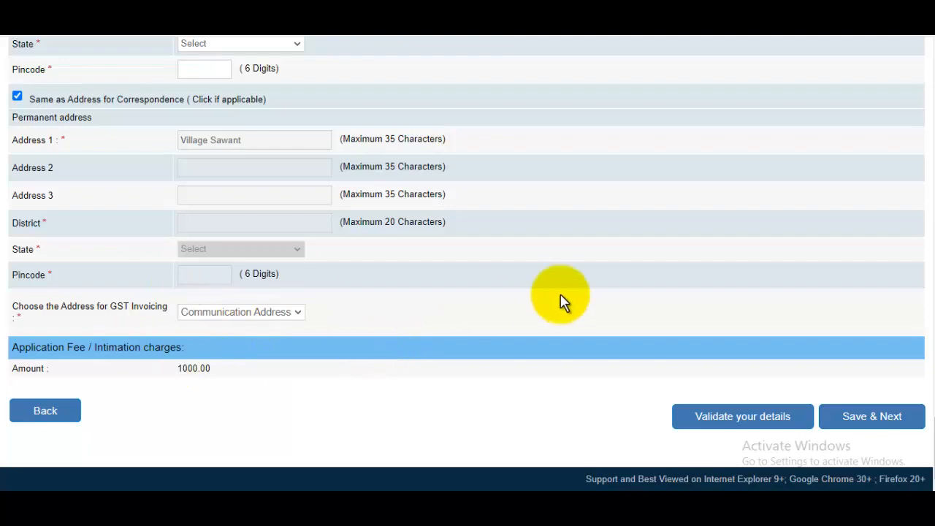
Step: Look back over the basic details form, then save it and go on to the educational qualification section
scroll(560, 294, "up", 20)
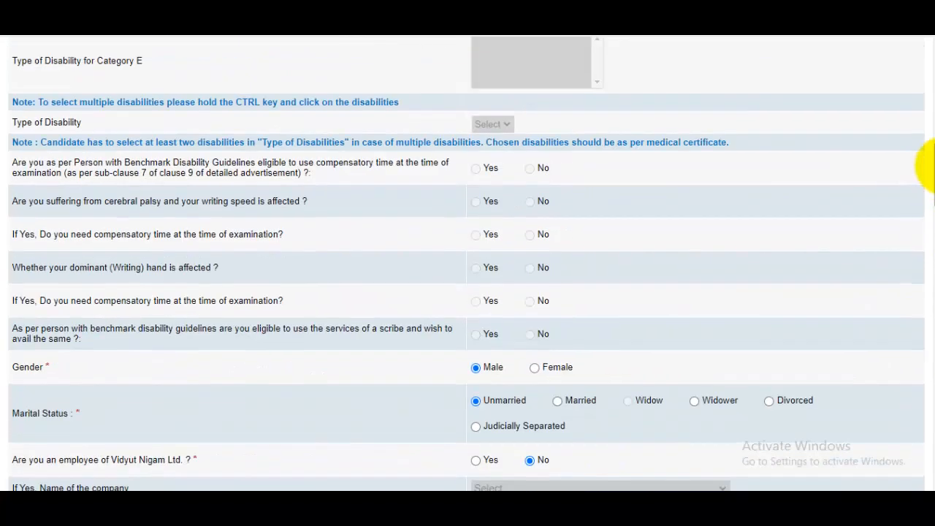
left_click_drag(926, 165, 922, 467)
scroll(761, 352, "down", 1)
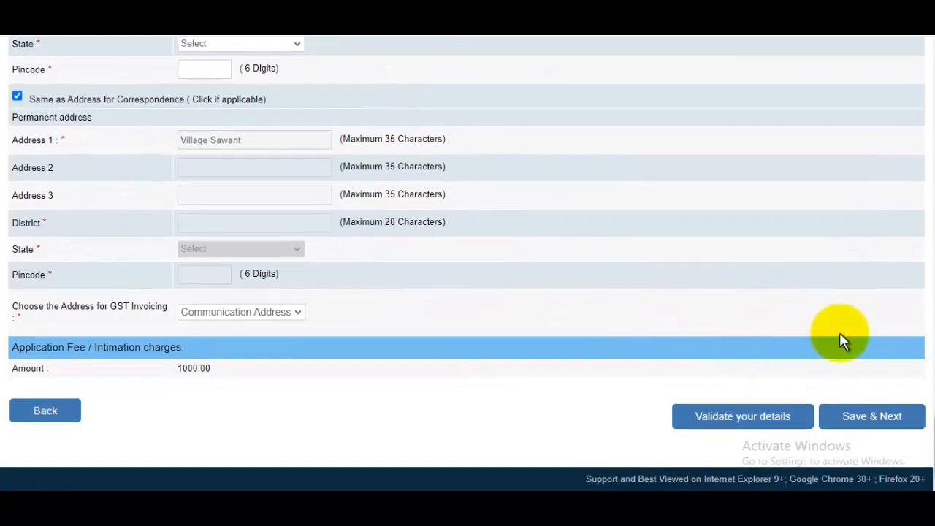
left_click(874, 418)
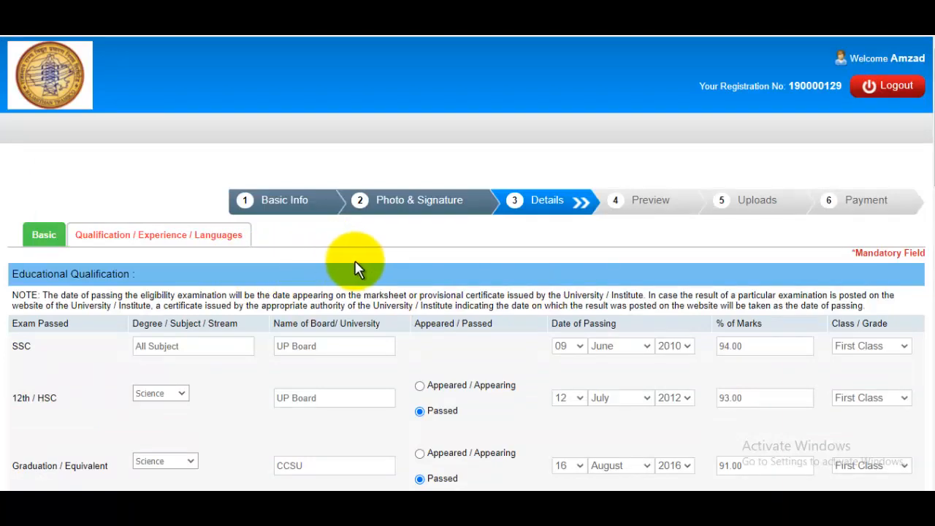
Step: Examine the SSC row's board name, date of passing, percentage of marks and class, keeping First Class as the grade
scroll(321, 267, "down", 2)
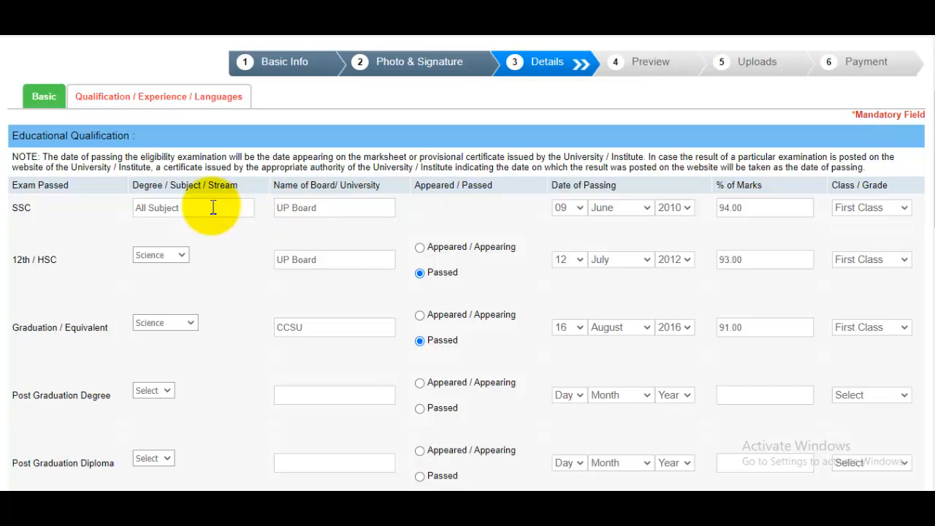
left_click(346, 207)
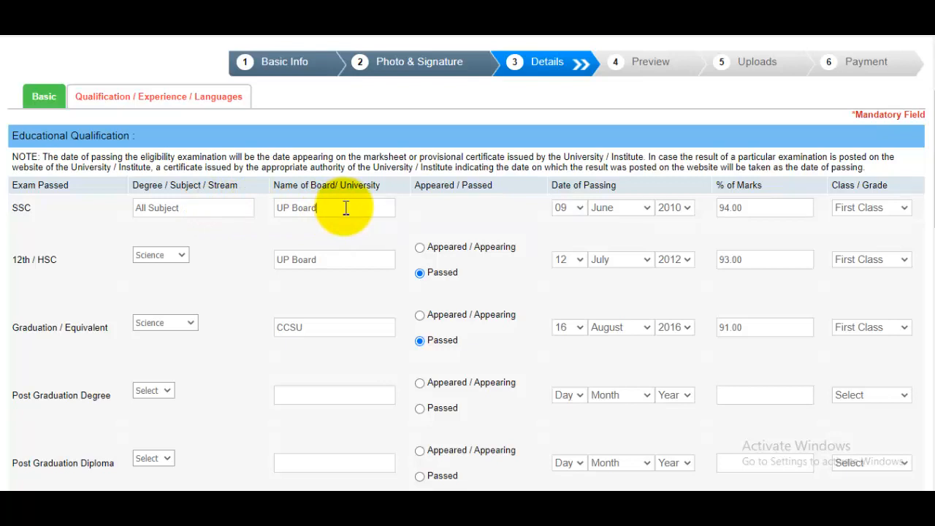
left_click(566, 208)
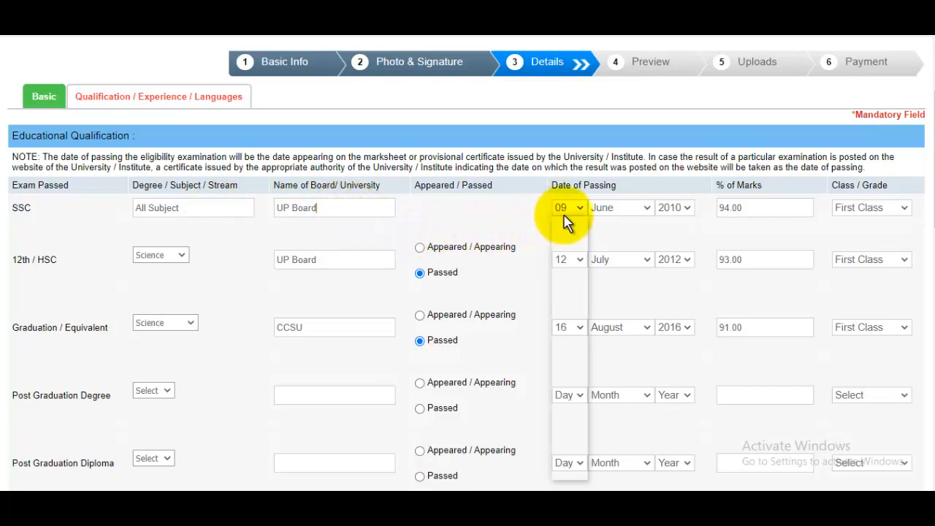
left_click(613, 214)
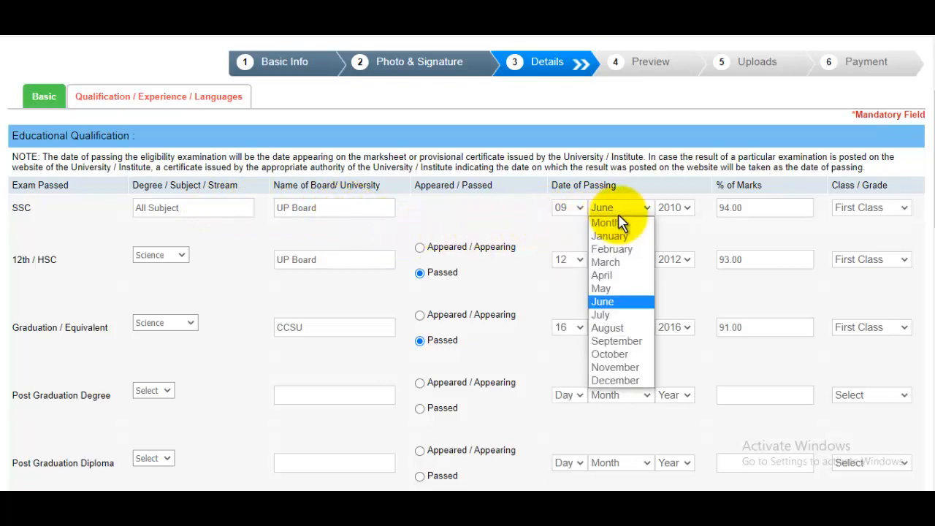
left_click(685, 235)
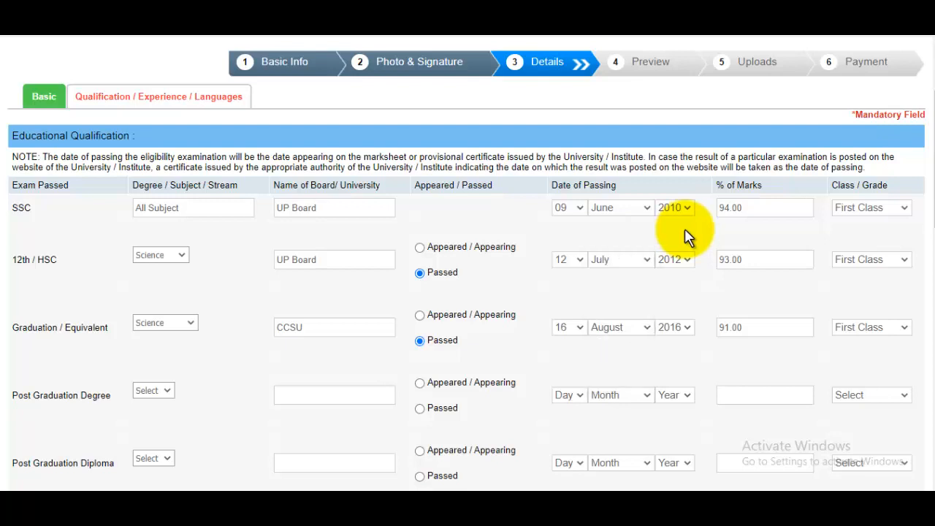
left_click(770, 213)
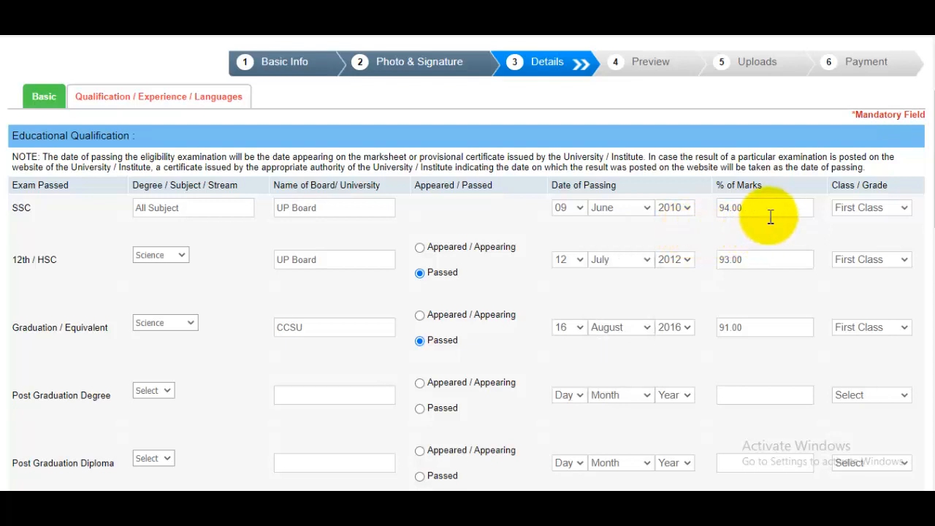
left_click(867, 207)
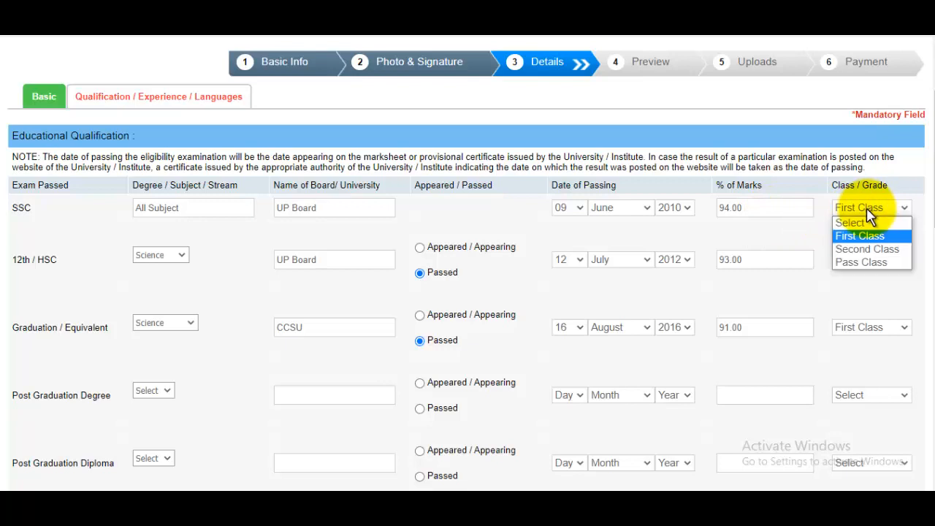
left_click(855, 236)
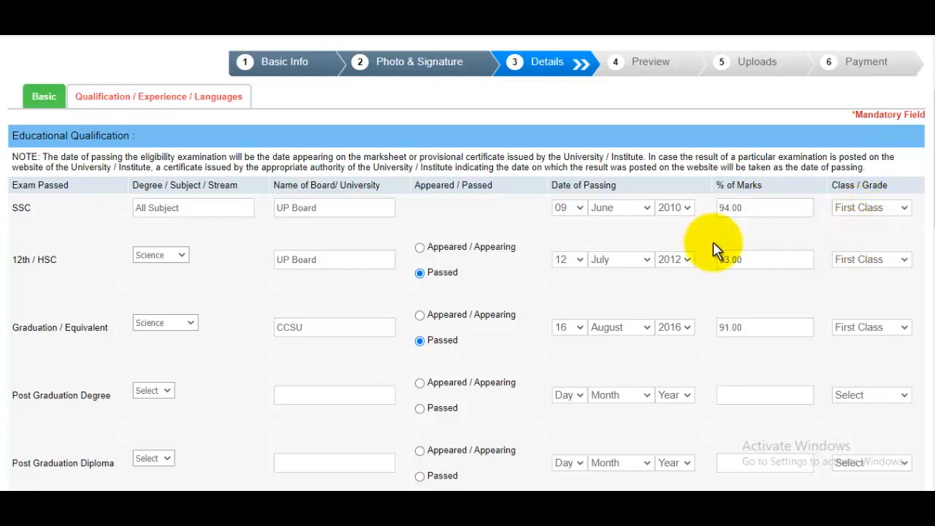
Step: Look through the stream choices for the 12th / HSC and Graduation / Equivalent rows
left_click(166, 257)
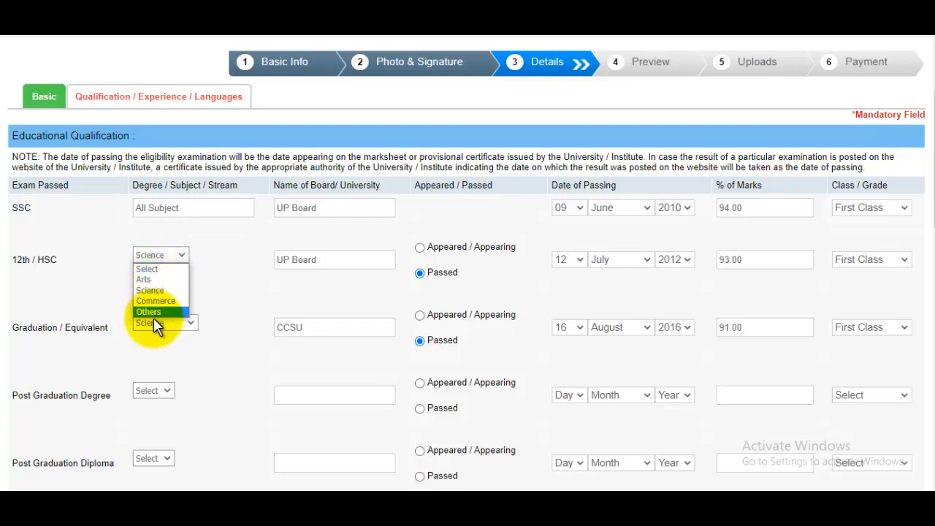
left_click(235, 292)
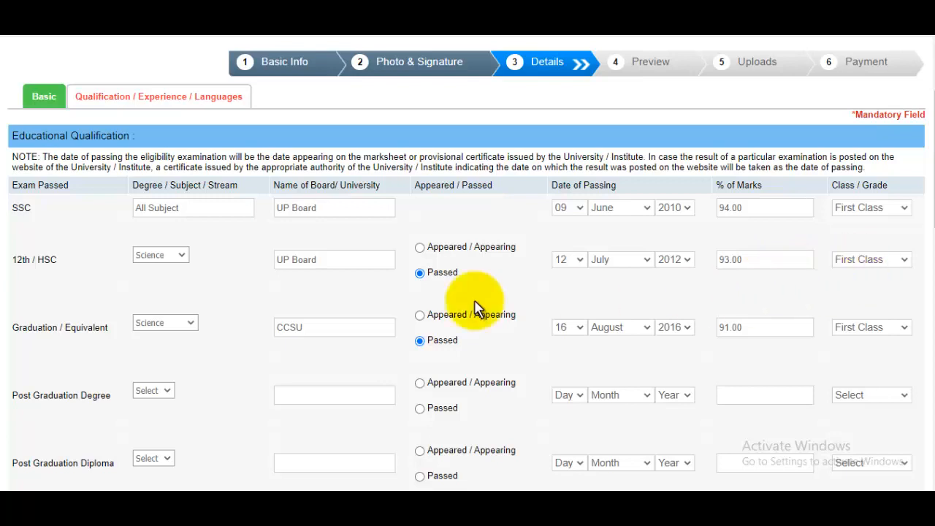
left_click(185, 326)
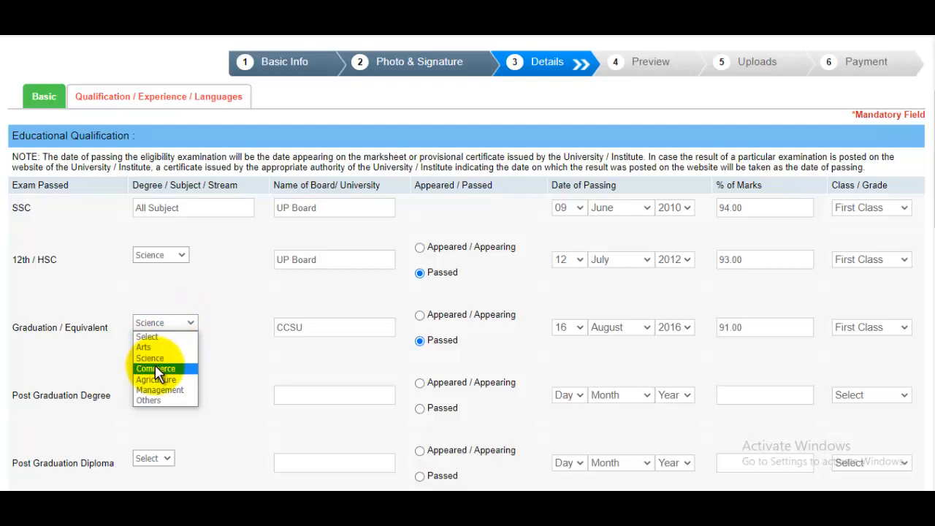
left_click(231, 359)
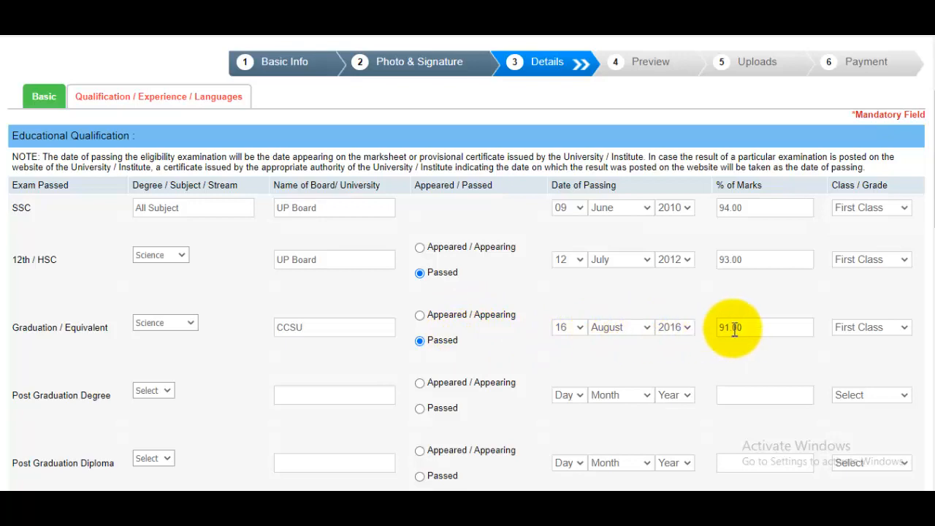
Step: Answer Yes to working knowledge of Hindi and Rajasthani culture, and Passed for the DOEACC "O" level and NIELIT computer concept courses
scroll(796, 310, "down", 3)
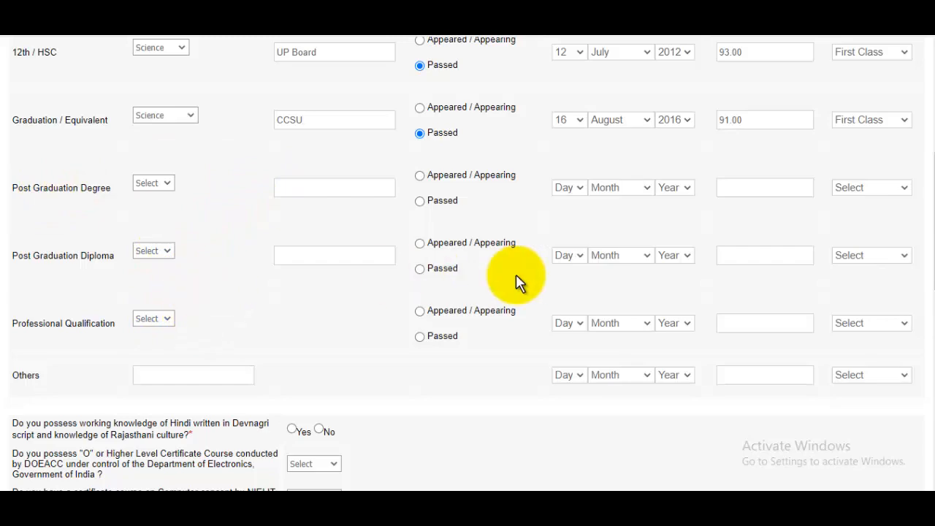
scroll(516, 281, "down", 3)
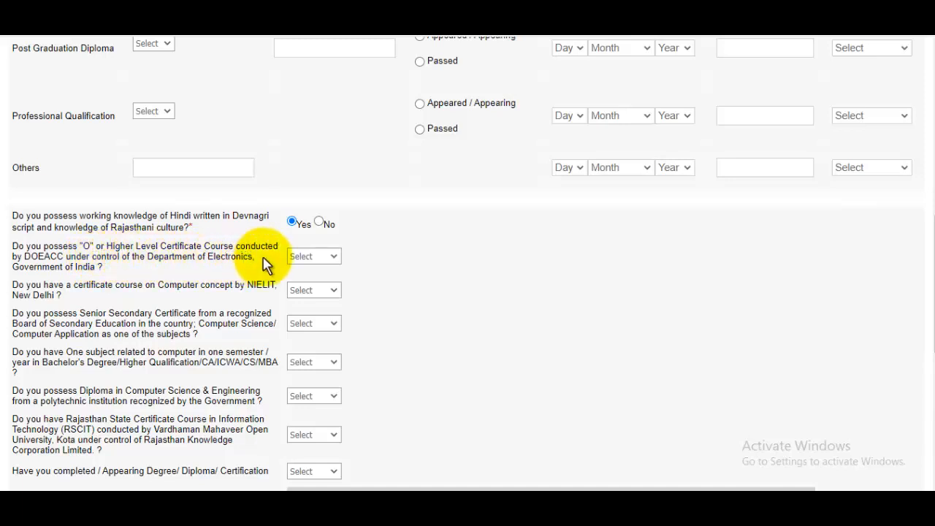
left_click(303, 257)
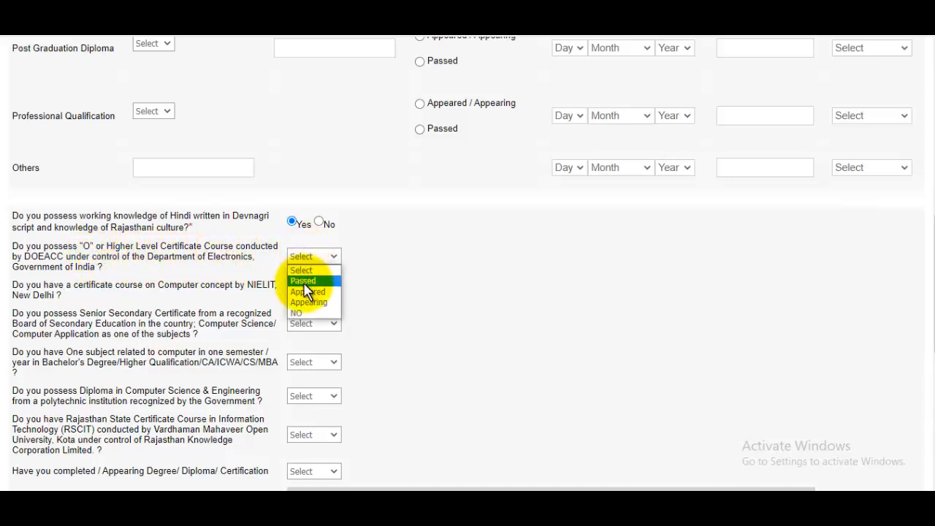
left_click(304, 281)
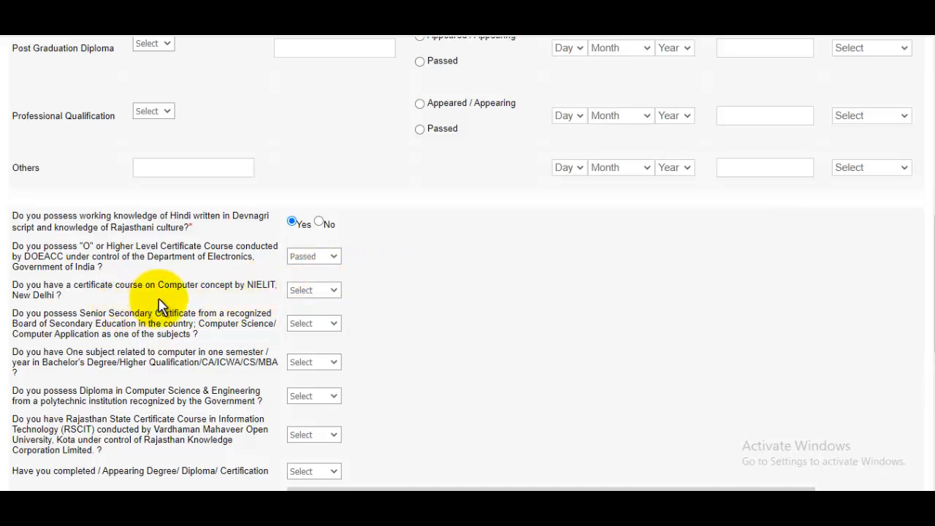
left_click(310, 291)
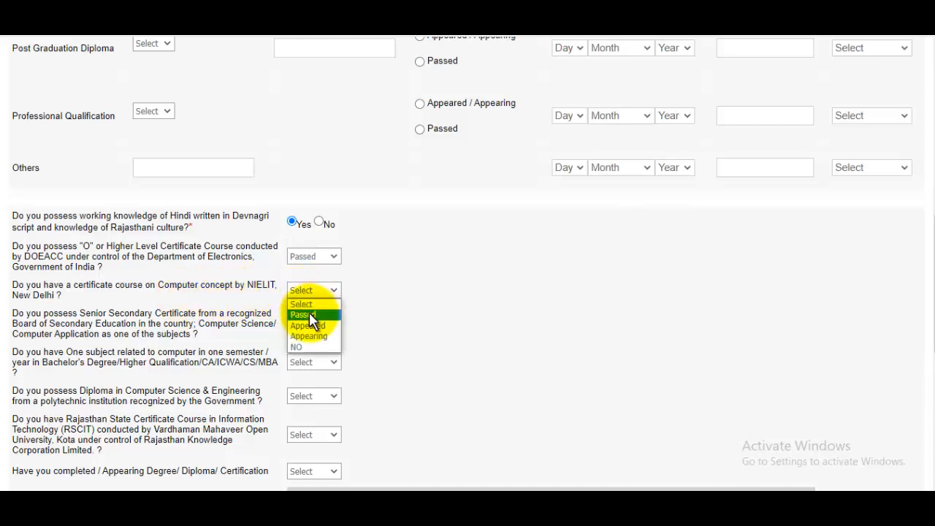
left_click(309, 315)
Step: Answer NO to the Senior Secondary computer subject question and to the one computer subject in Bachelor's Degree/Higher Qualification question
scroll(365, 312, "down", 1)
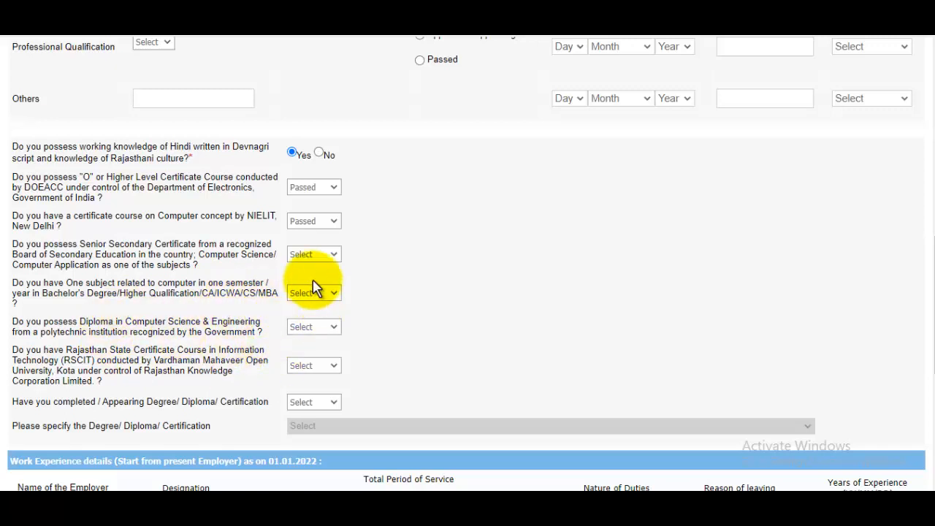
left_click(314, 256)
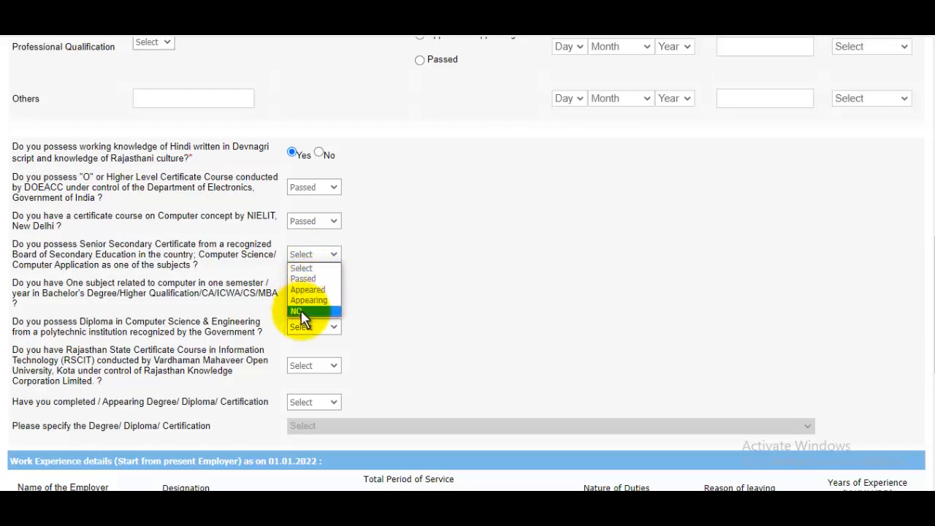
left_click(299, 311)
left_click(307, 295)
left_click(305, 349)
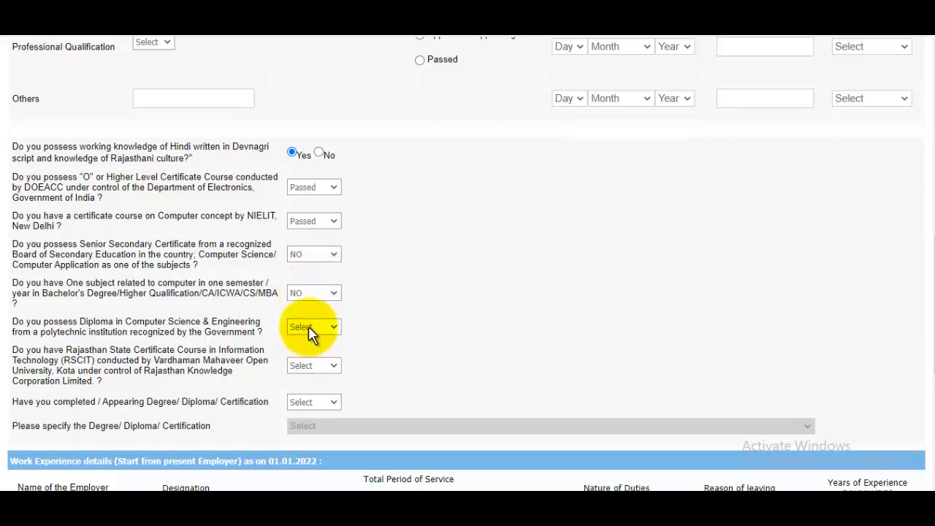
Step: Answer NO for the Computer Science & Engineering diploma, the RSCIT course and the completed / appearing Degree/ Diploma/ Certification
left_click(308, 327)
left_click(302, 385)
left_click(307, 367)
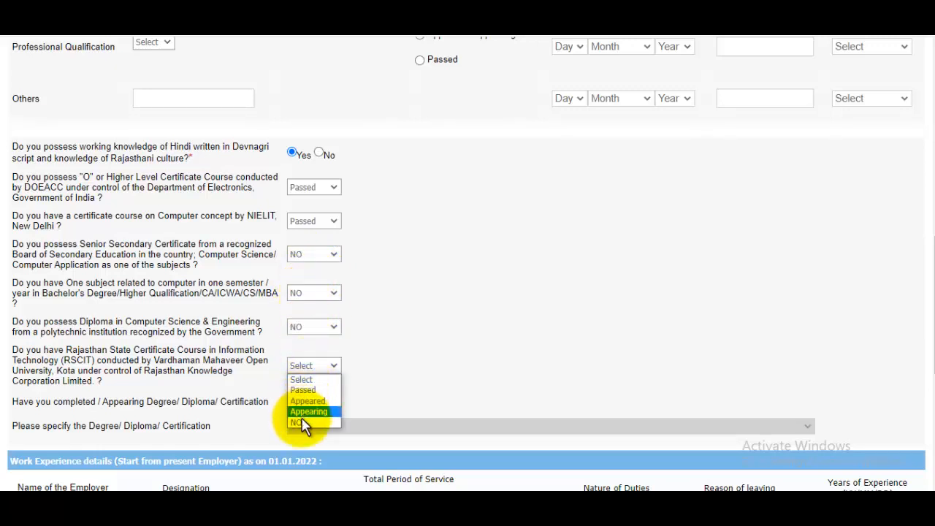
left_click(303, 423)
left_click(307, 403)
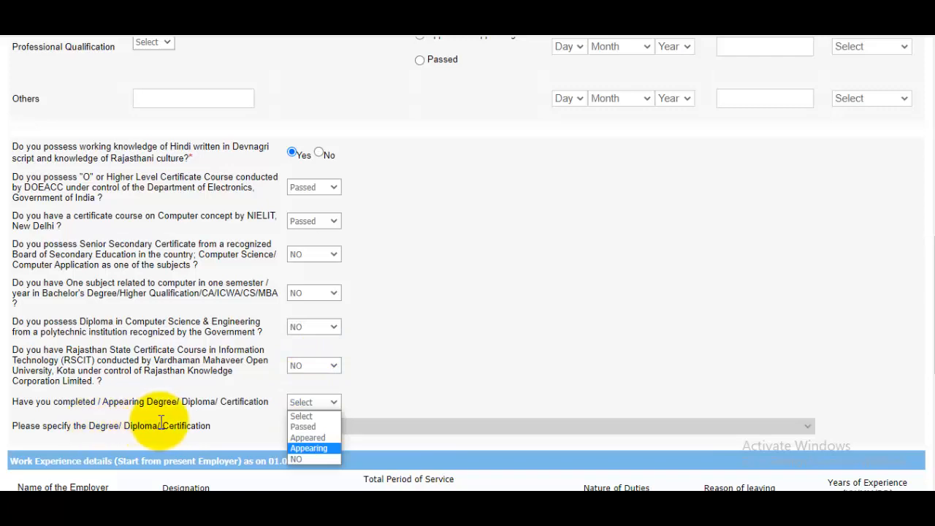
left_click(298, 457)
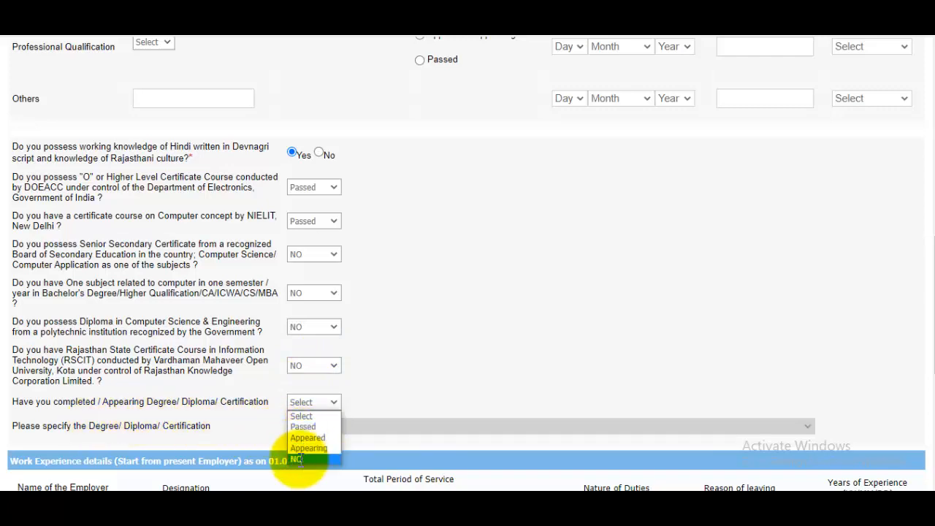
Step: Look over the Work Experience section, including the employer, designation, service period and reason of leaving fields
scroll(343, 368, "down", 2)
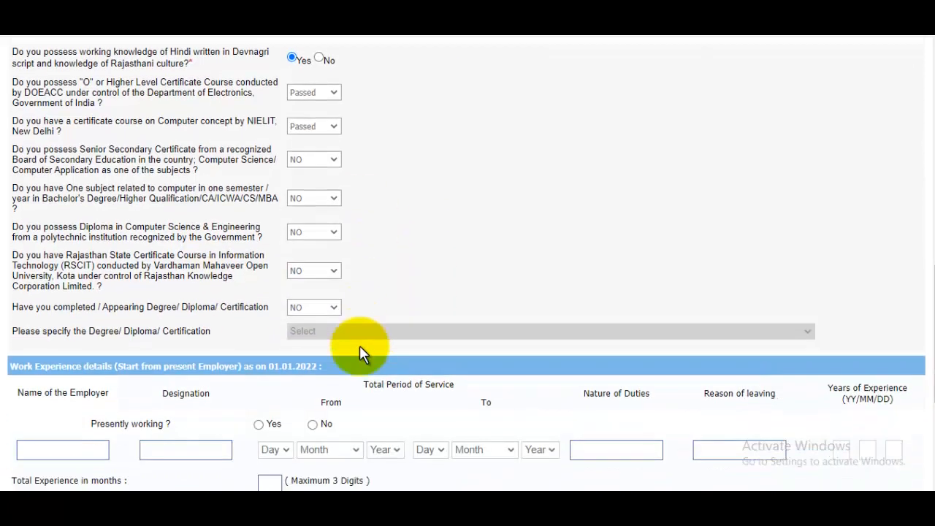
scroll(356, 303, "down", 1)
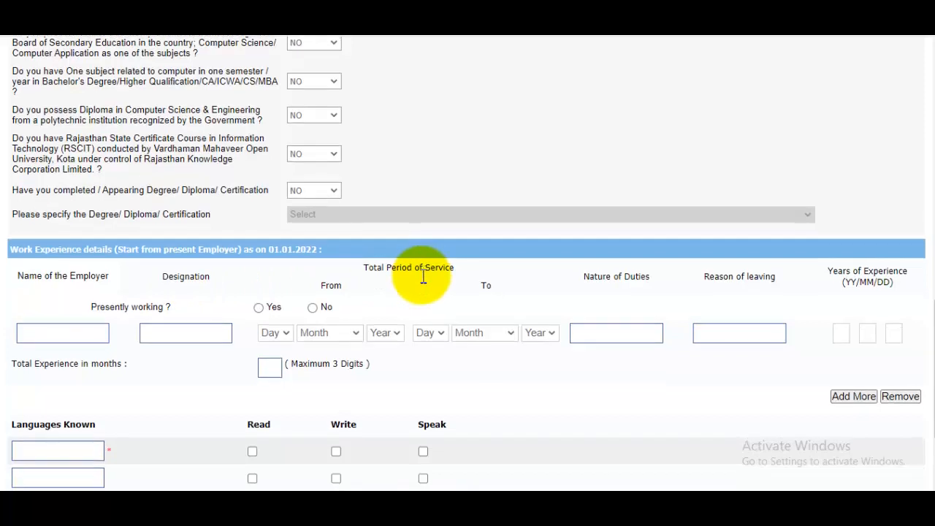
scroll(423, 276, "down", 2)
left_click(81, 202)
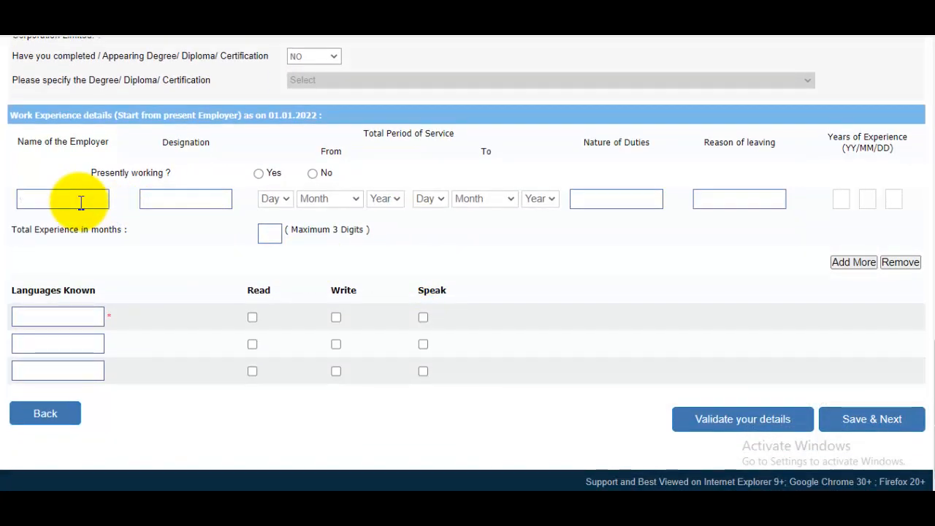
left_click(187, 207)
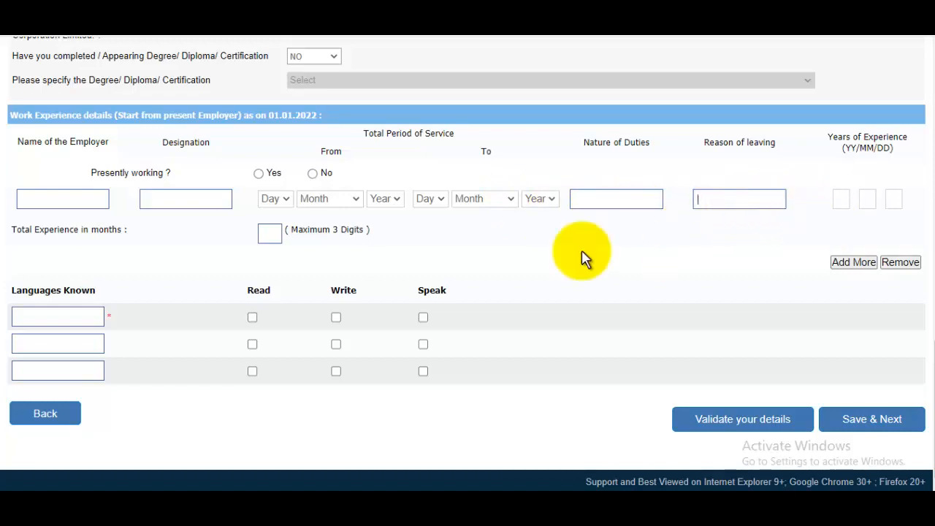
Step: Add Hindi and English as known languages, marking Read, Write and Speak for both
left_click(63, 320)
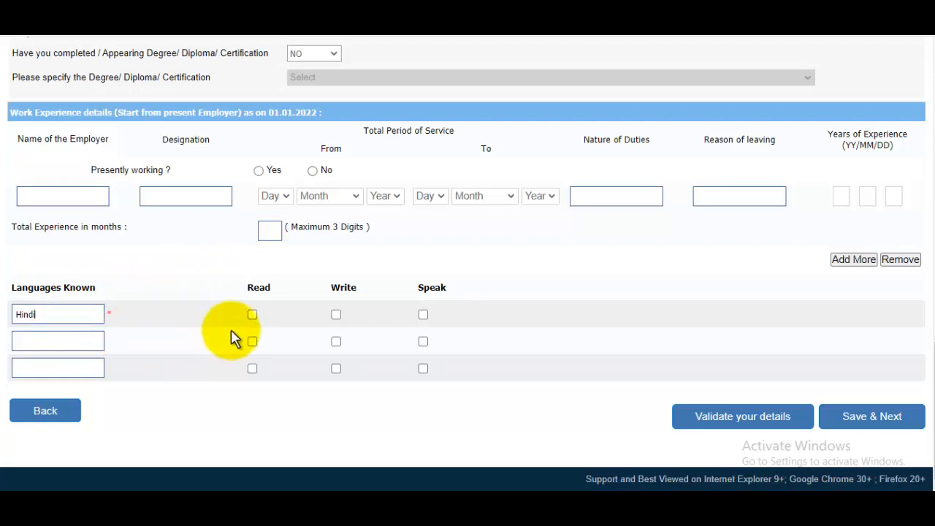
left_click(337, 314)
left_click(422, 315)
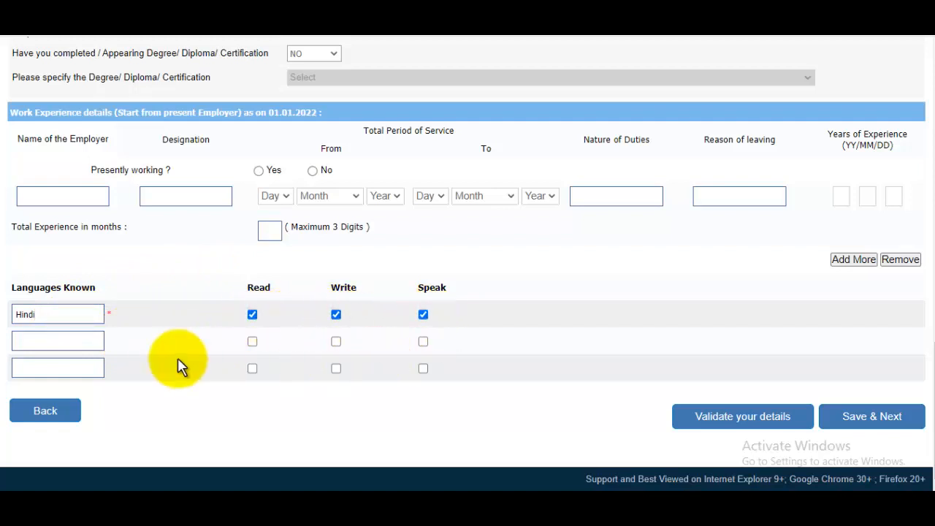
left_click(86, 343)
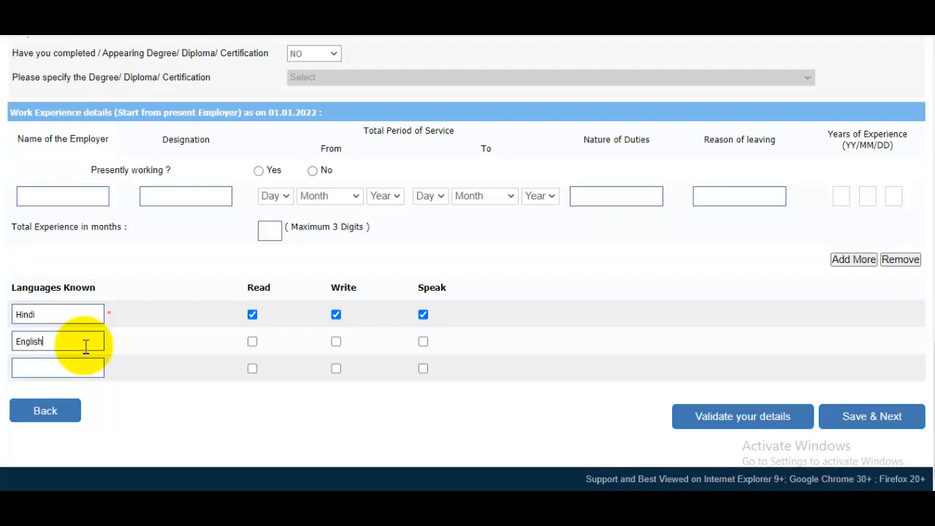
left_click(252, 341)
left_click(336, 341)
left_click(423, 342)
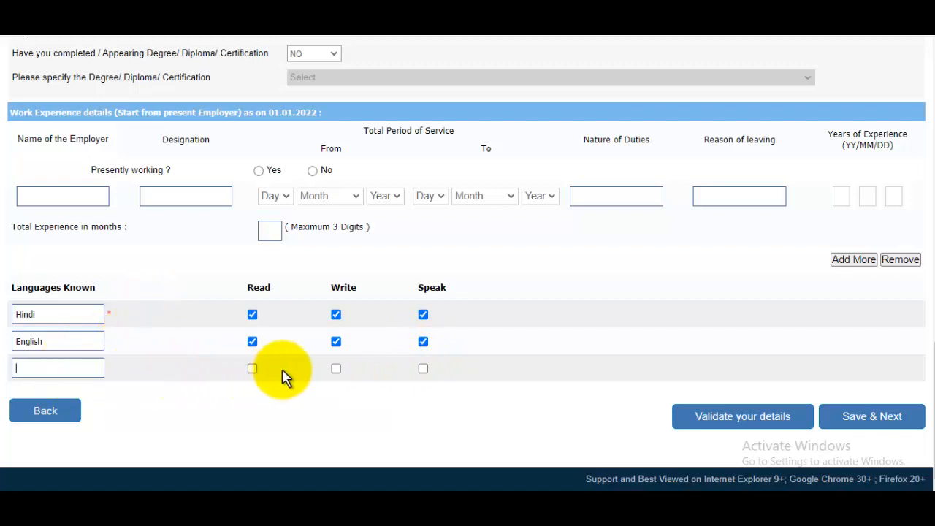
Step: Check the completed qualification details, then save them and continue to the application preview
scroll(701, 344, "up", 15)
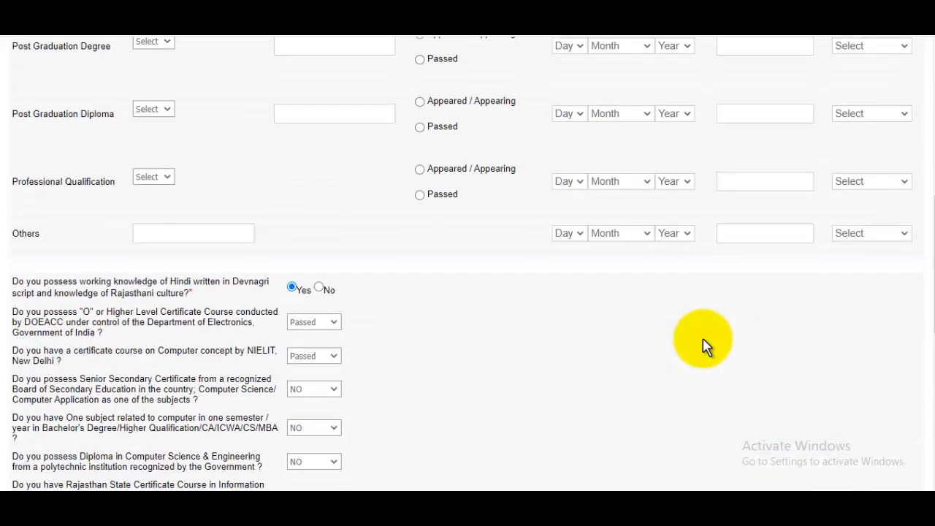
scroll(701, 344, "down", 15)
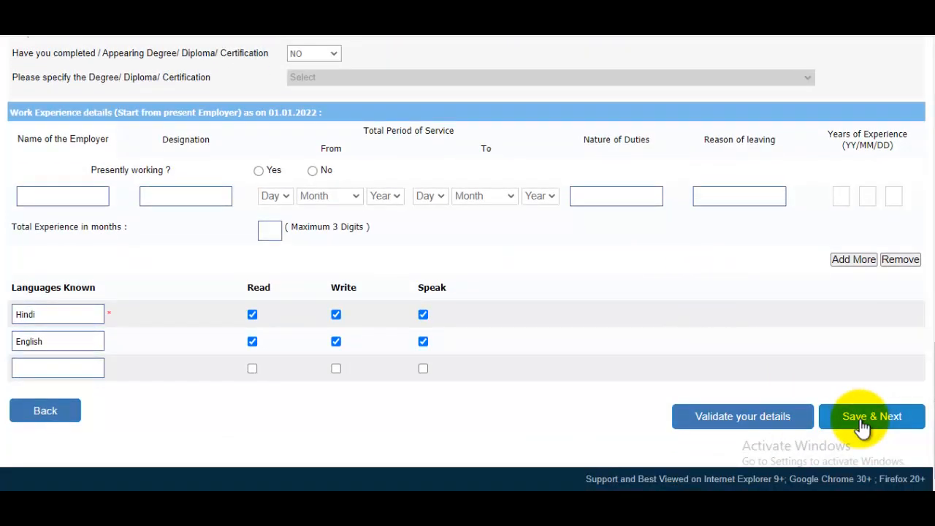
left_click(836, 426)
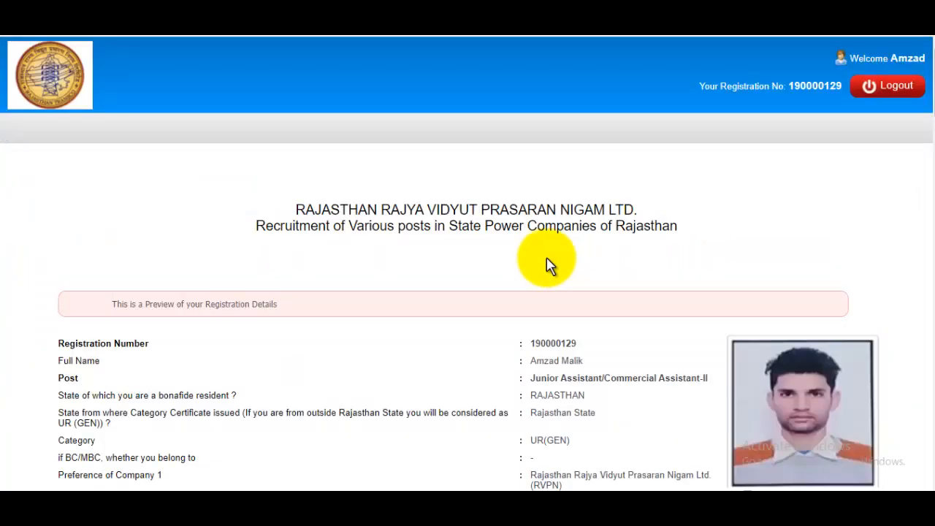
Step: Confirm the applicant's photo in the registration preview and review the entered details through to the declaration
scroll(581, 238, "down", 3)
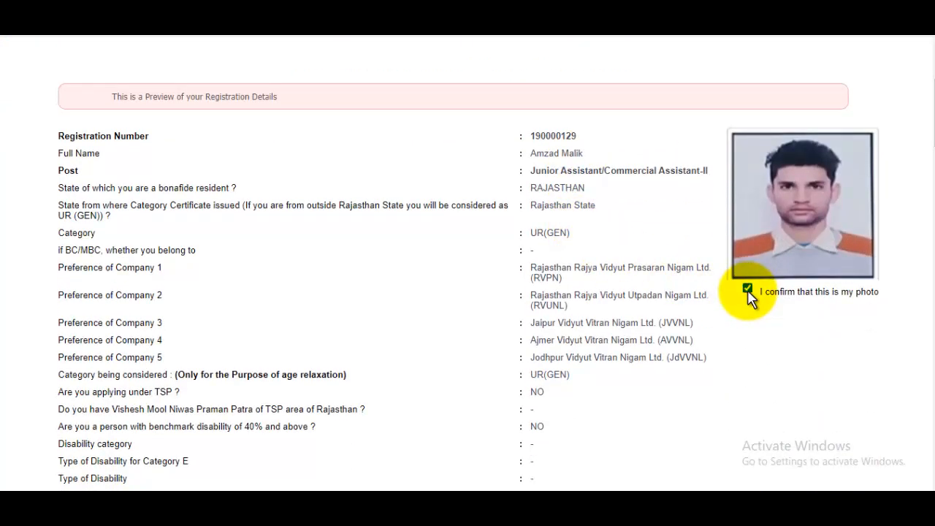
scroll(586, 209, "down", 5)
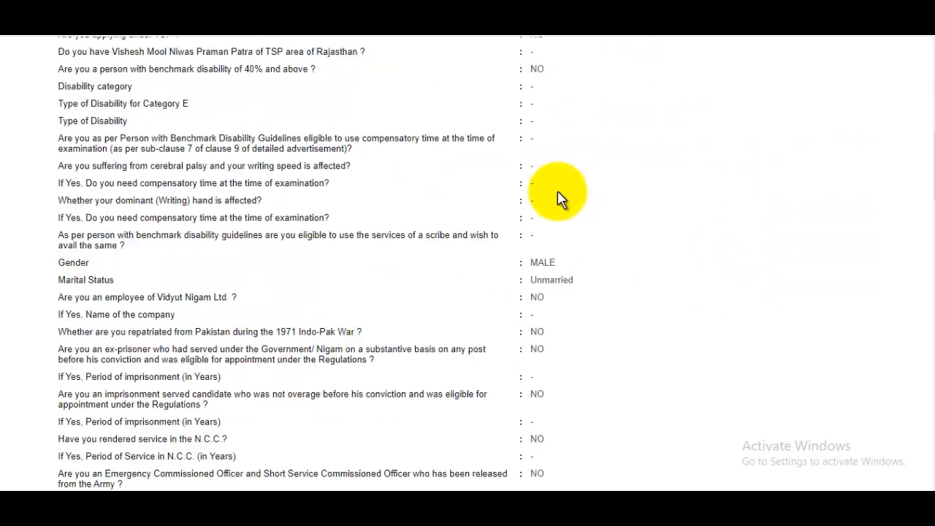
scroll(558, 197, "up", 10)
scroll(559, 197, "down", 3)
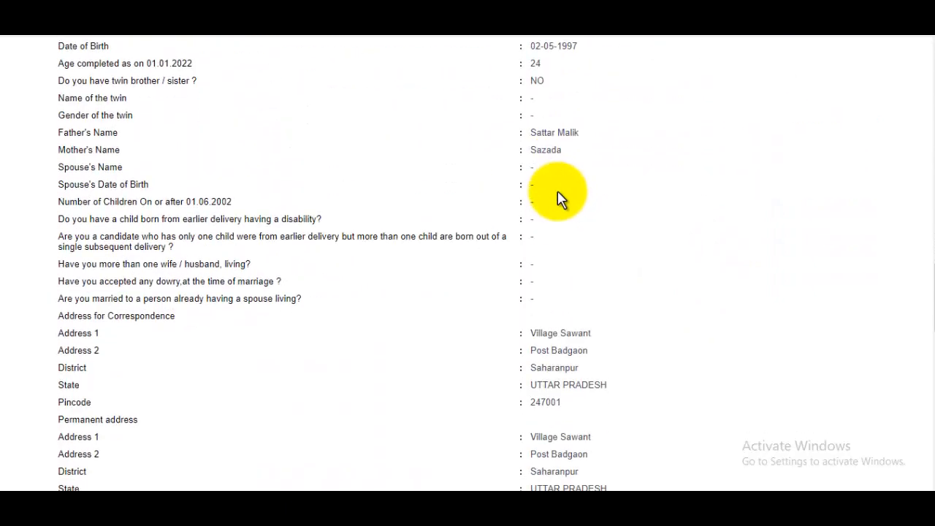
scroll(559, 197, "down", 15)
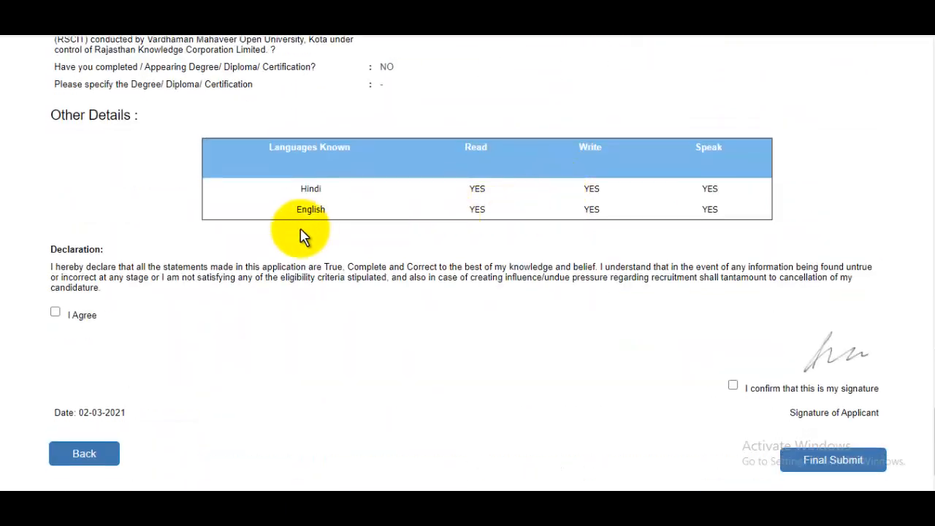
Step: Agree to the declaration, confirm the signature and make the final submission of the previewed application
left_click(55, 312)
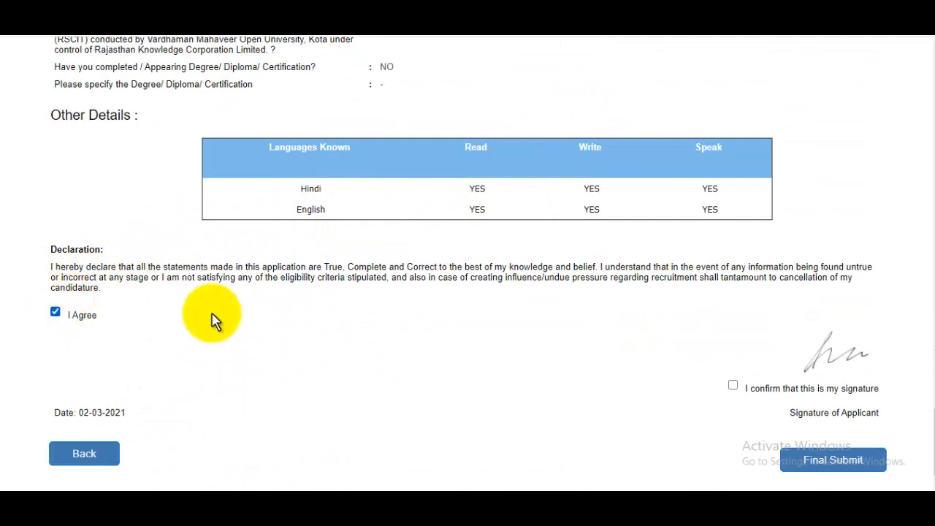
scroll(511, 306, "down", 1)
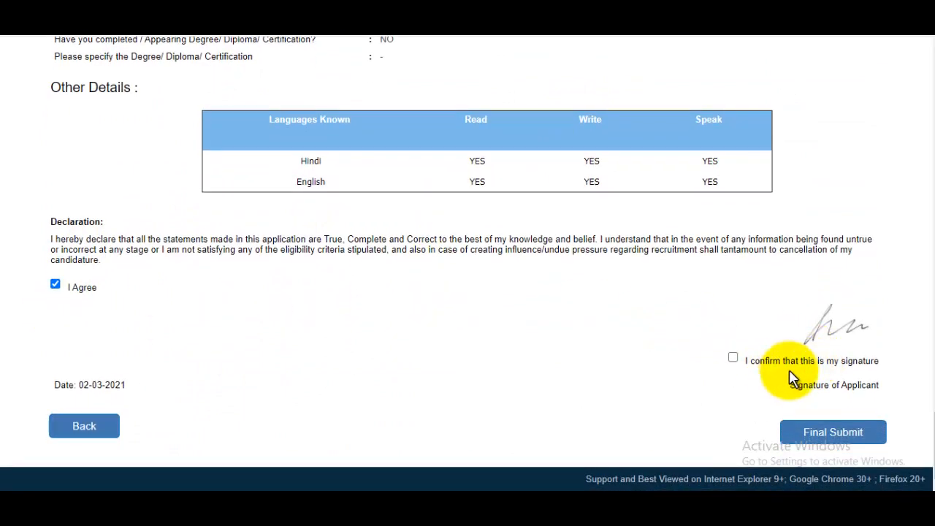
left_click(733, 358)
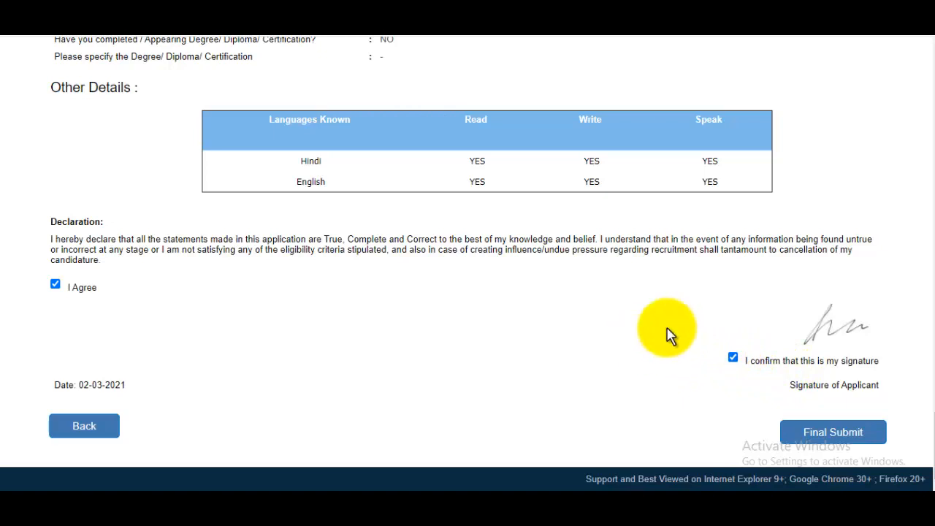
left_click(836, 433)
left_click(539, 118)
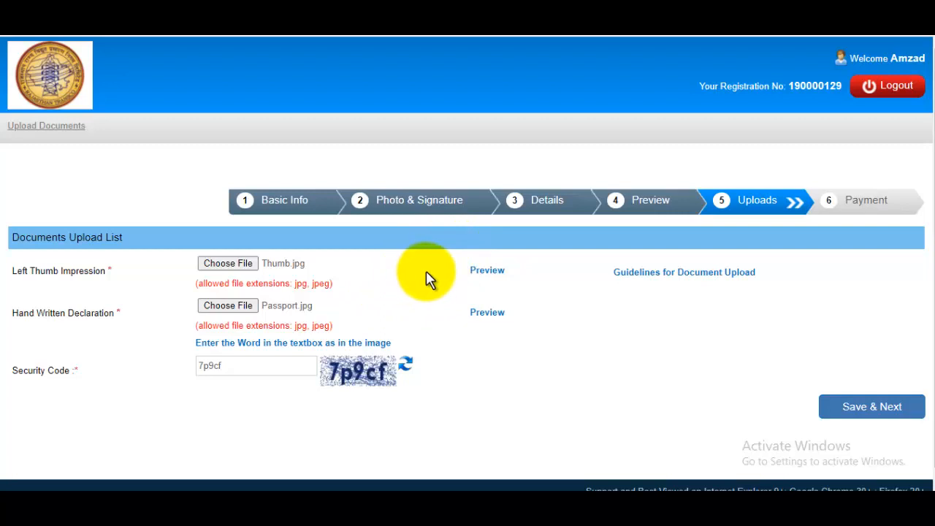
Step: Preview the left thumb impression file Thumb.jpg and accept it for upload
left_click(487, 270)
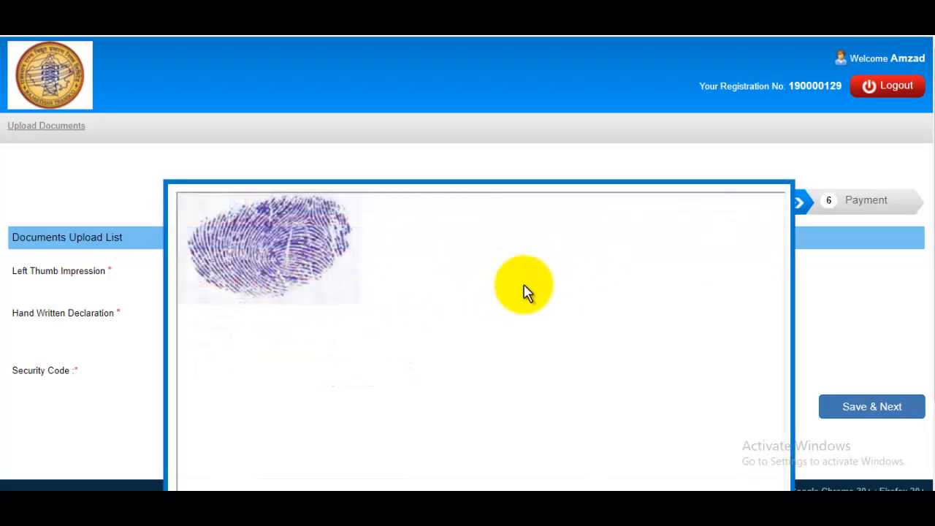
scroll(376, 282, "down", 3)
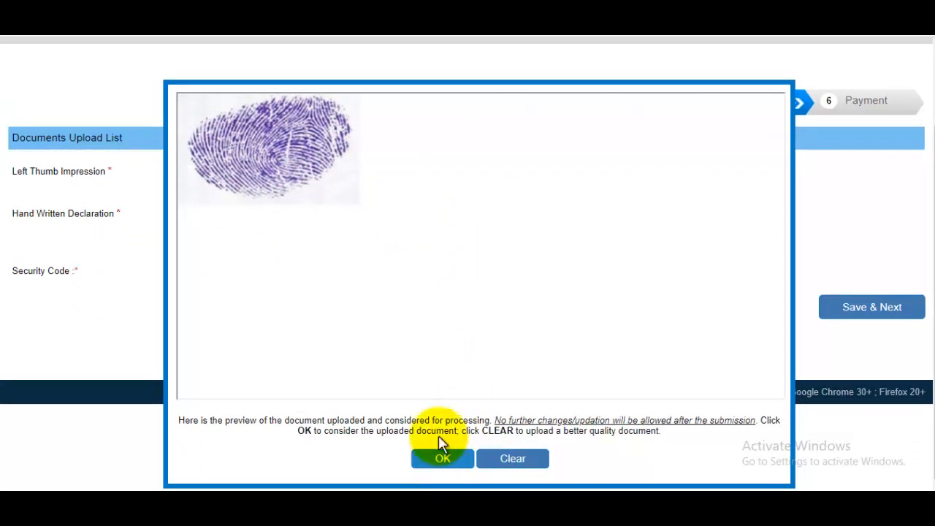
left_click(441, 456)
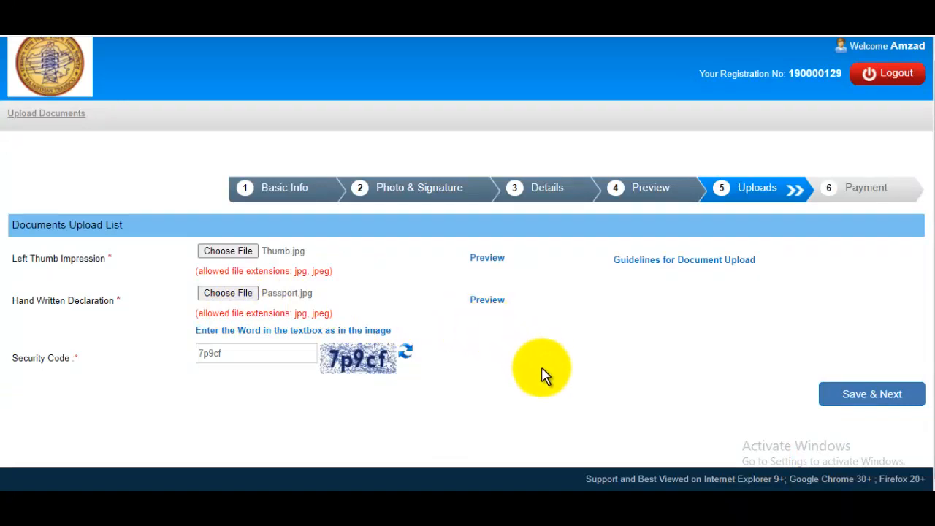
Step: Switch to the Money Details file in Notepad and read the wording of the solemn declaration required in handwriting
left_click(566, 505)
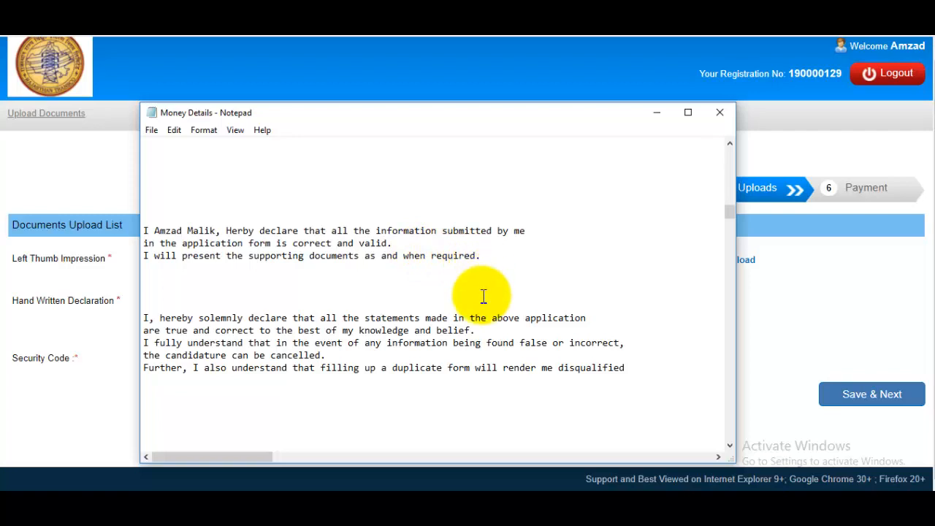
left_click_drag(149, 319, 375, 369)
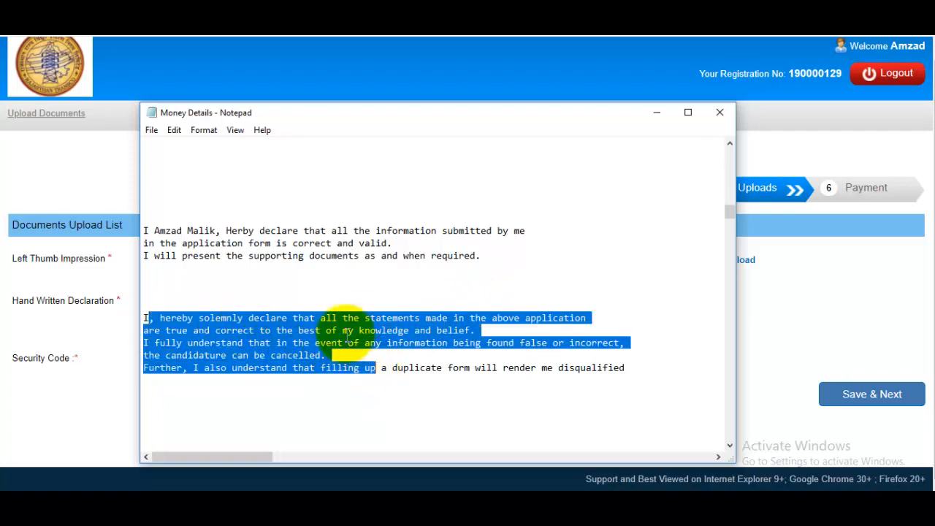
left_click(325, 300)
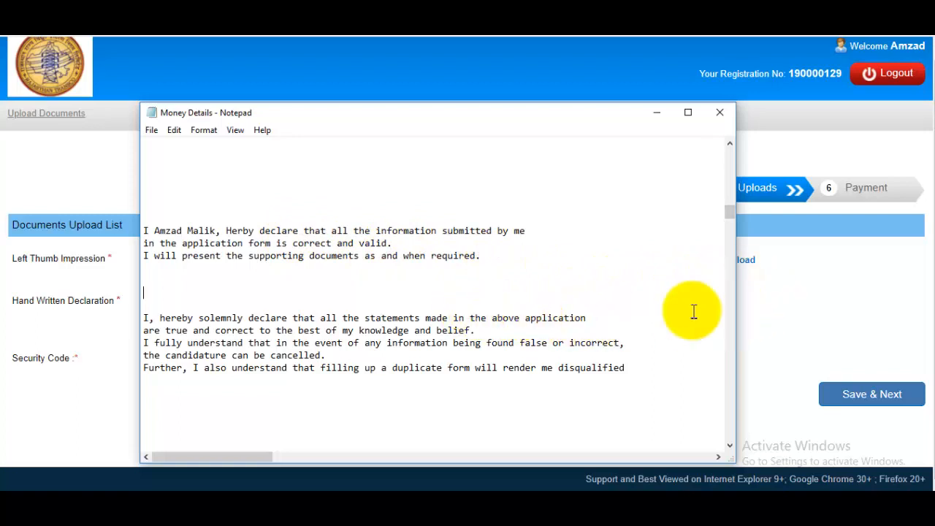
left_click(796, 303)
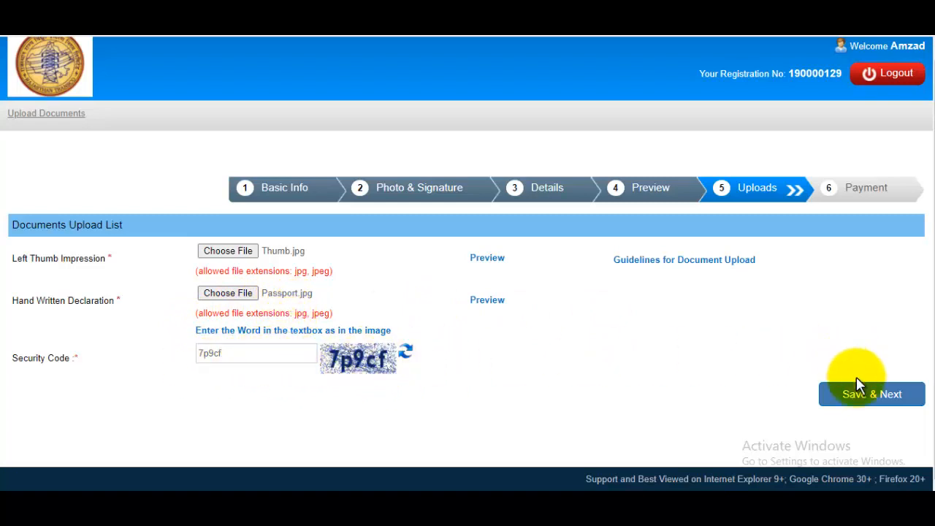
Step: Save and confirm the document uploads, and submit the fee payment request with the security code filled in
left_click(862, 395)
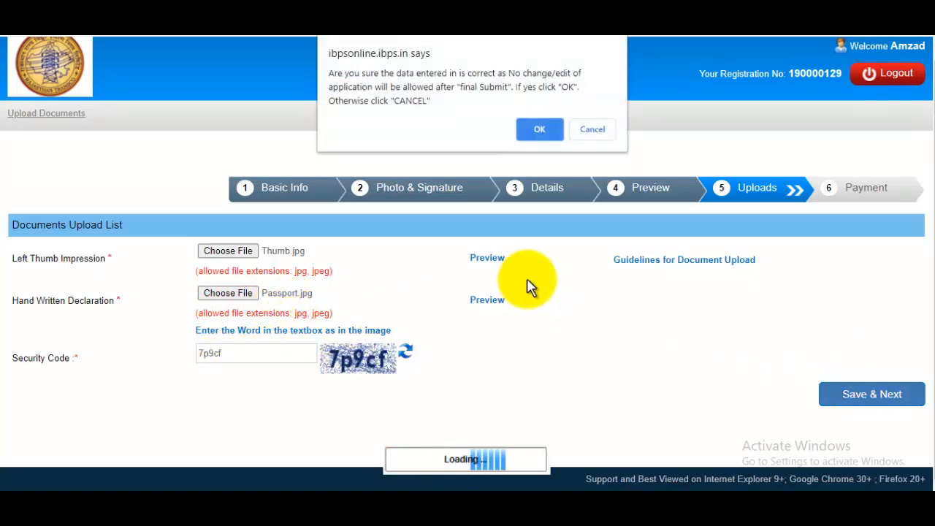
left_click(540, 131)
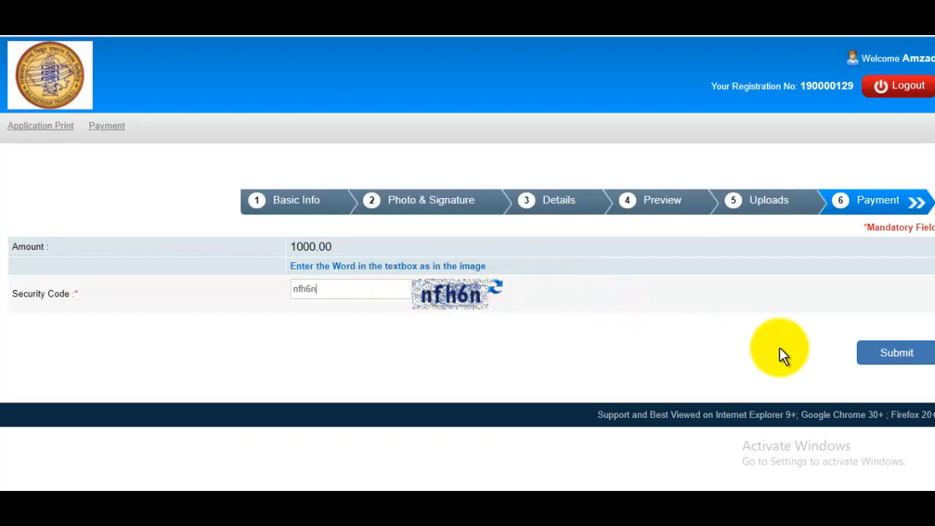
left_click(884, 354)
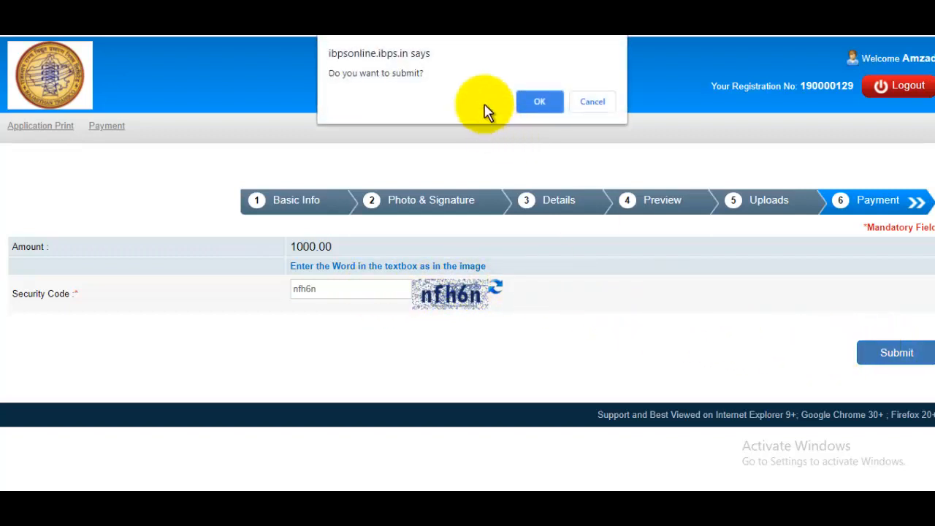
left_click(538, 99)
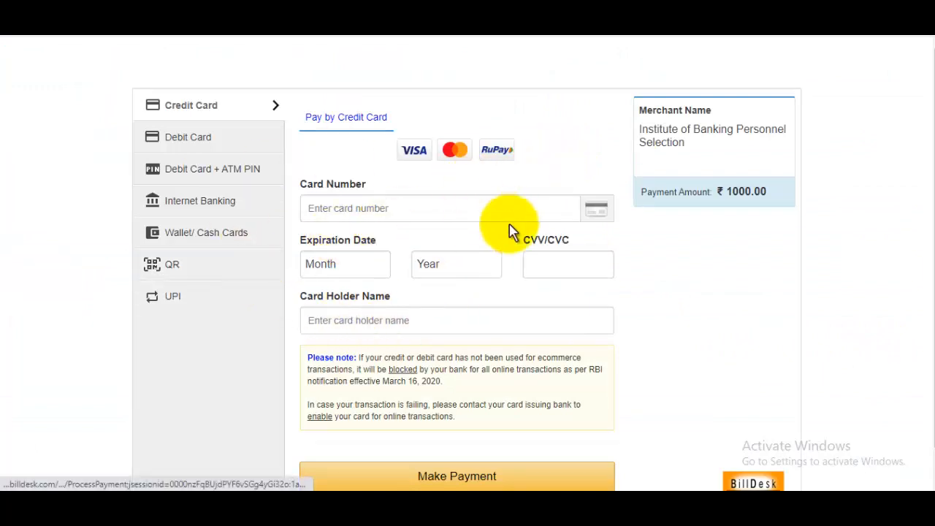
Step: Look through the Internet Banking, Wallet/ Cash Cards, QR and UPI options for paying the fee
left_click(208, 199)
left_click(203, 237)
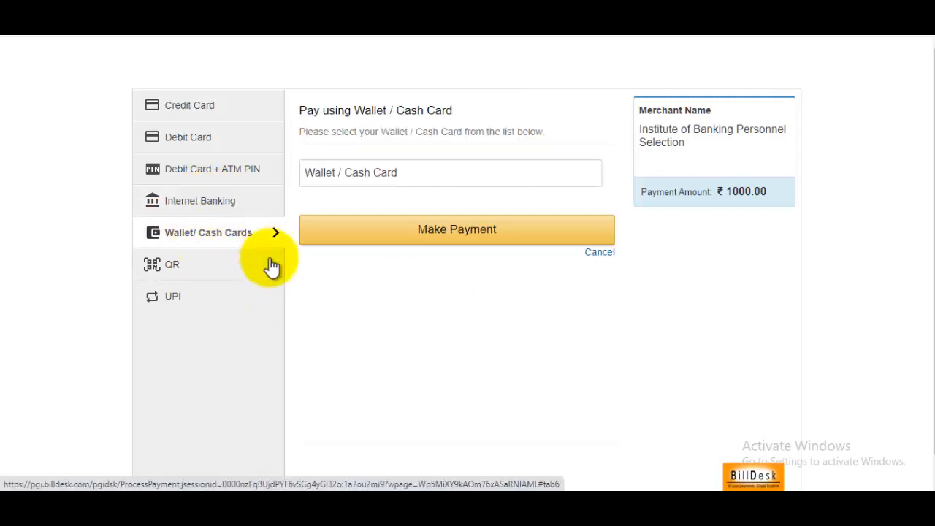
left_click(209, 279)
left_click(185, 300)
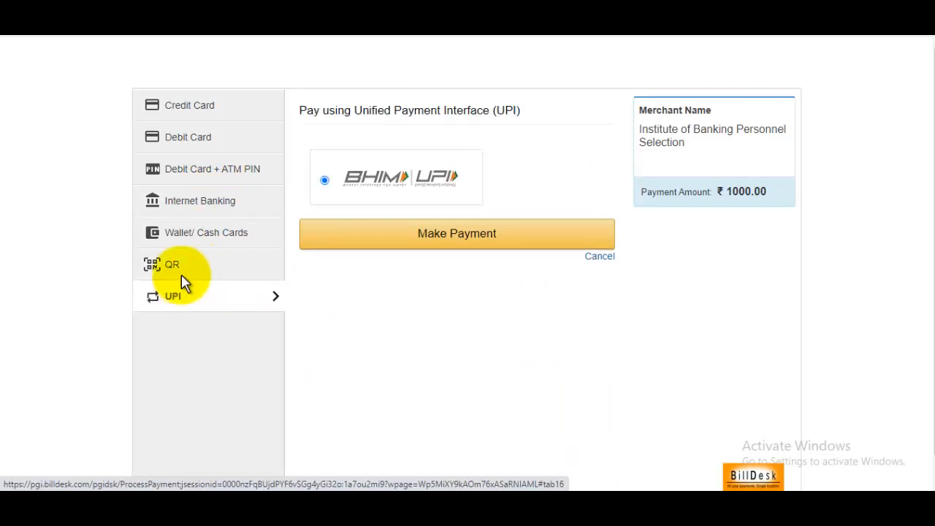
left_click(195, 210)
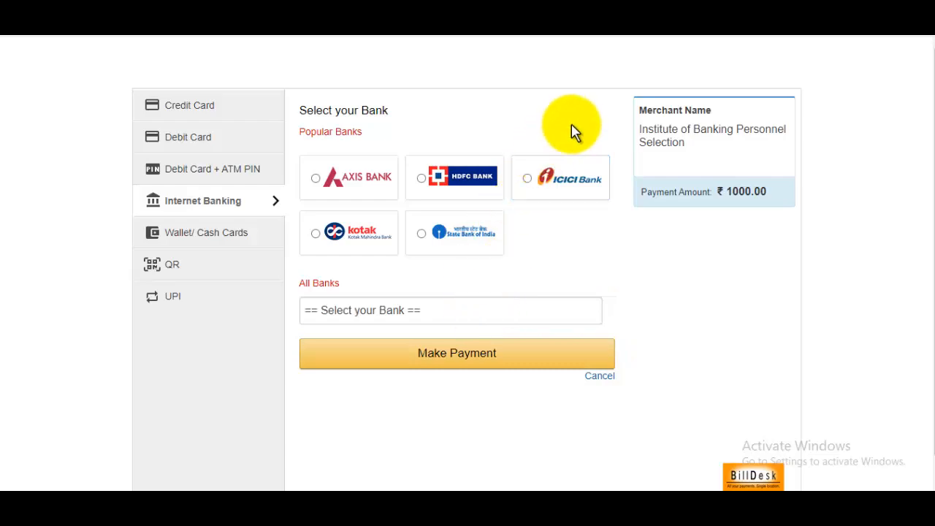
Step: Switch to the GyanDev Host channel on YouTube and highlight its name and subscriber count
left_click(634, 10)
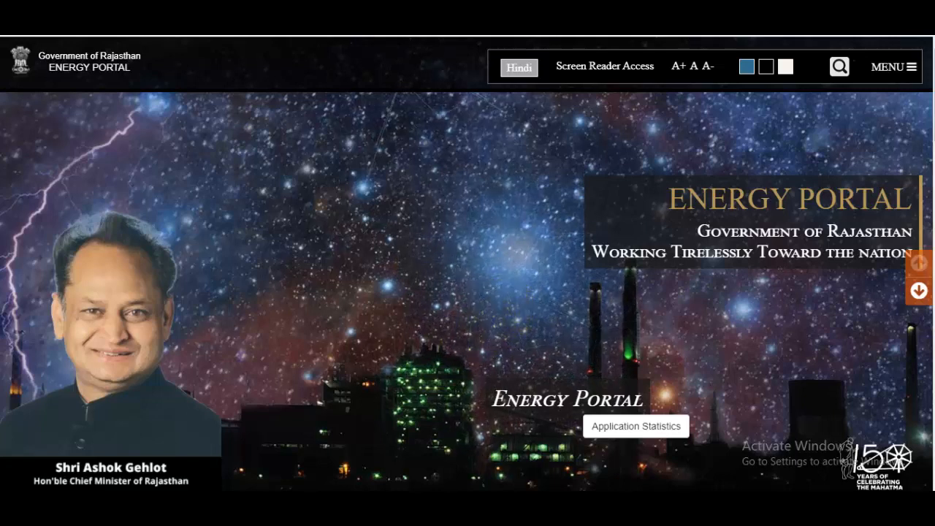
left_click(433, 8)
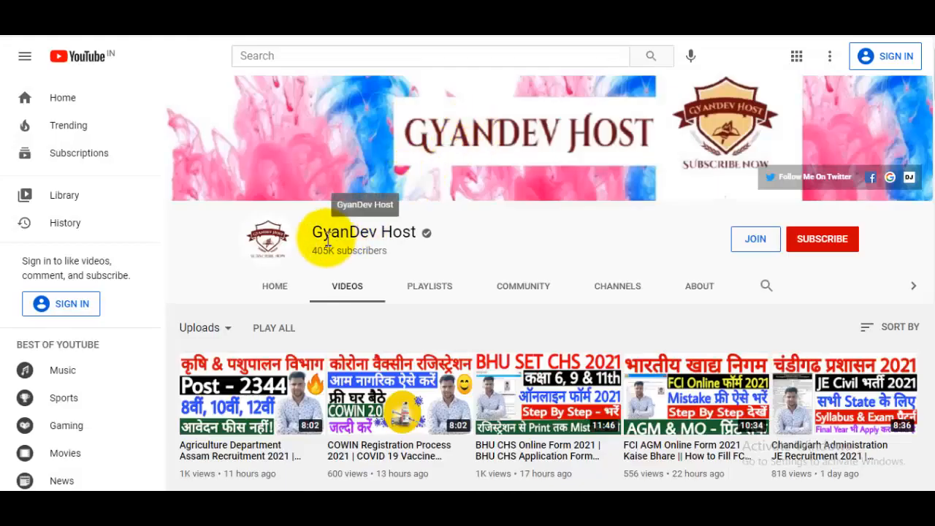
left_click_drag(320, 231, 419, 232)
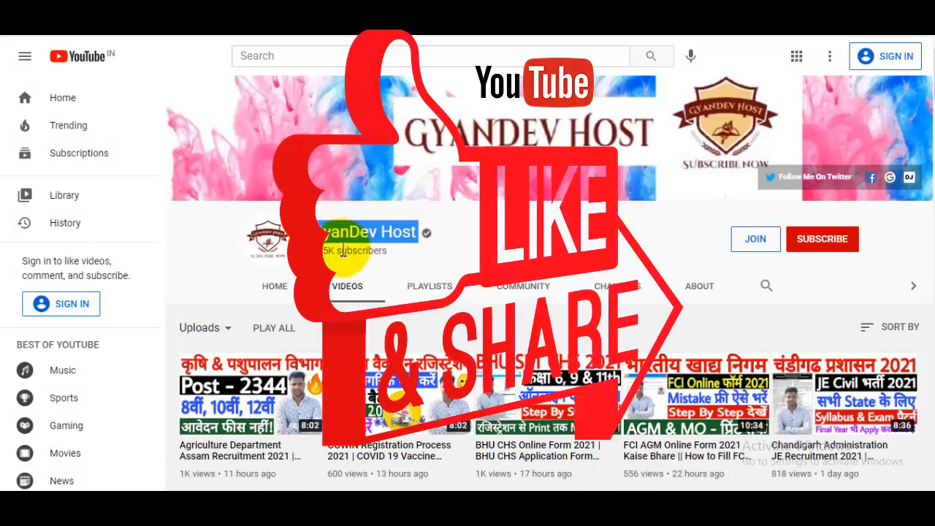
left_click_drag(314, 250, 383, 251)
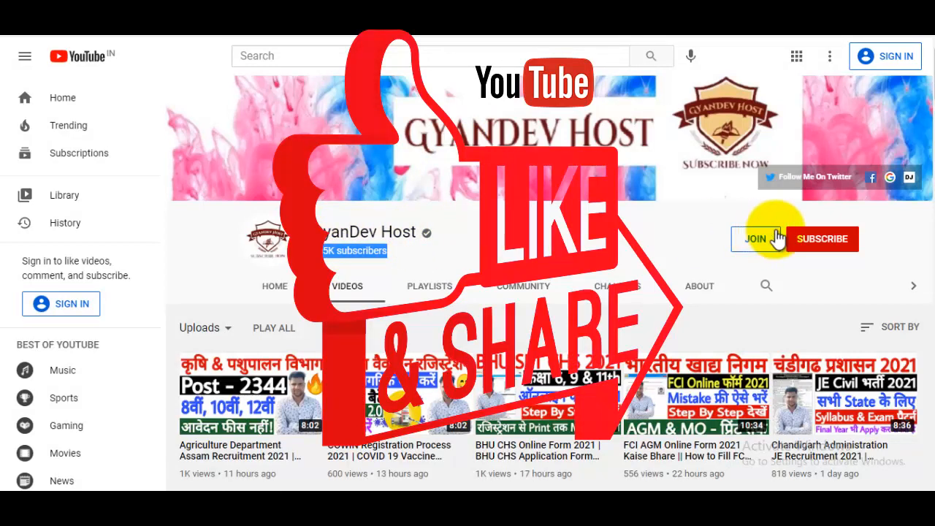